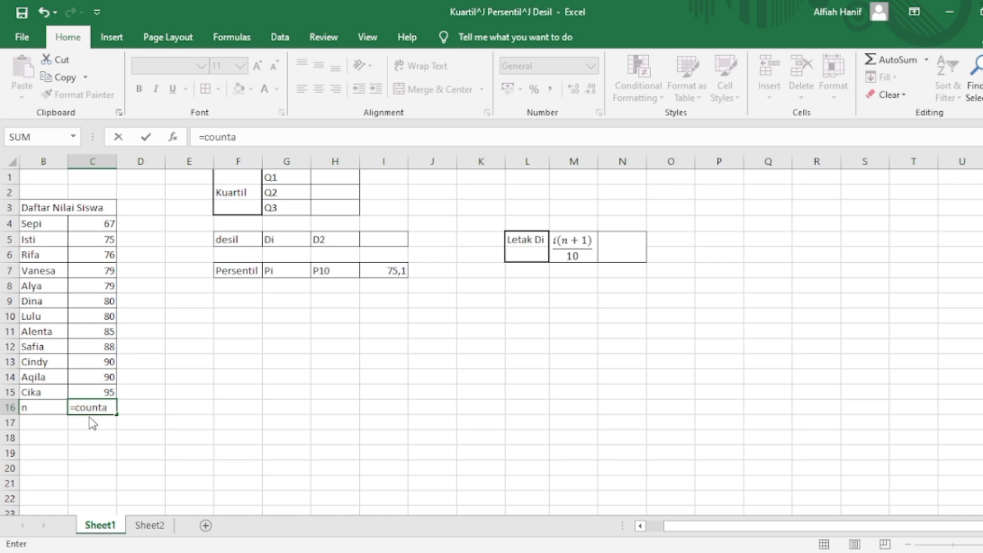
- Count the student scores in cell C16 with =COUNTA(C4:C15)
{"action": "double_click", "coordinate": [99, 423]}
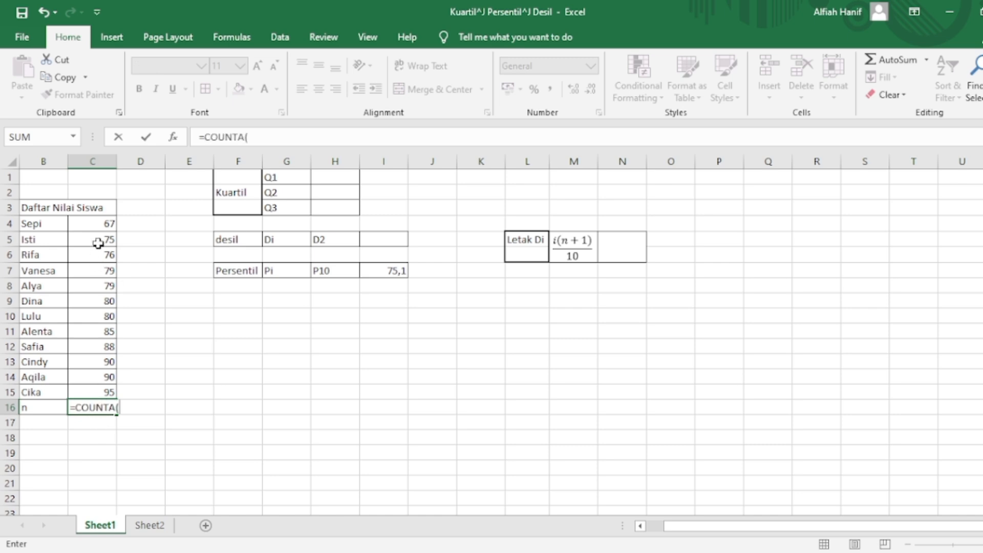
{"action": "left_click_drag", "start_coordinate": [101, 224], "coordinate": [94, 387]}
{"action": "type", "text": ")"}
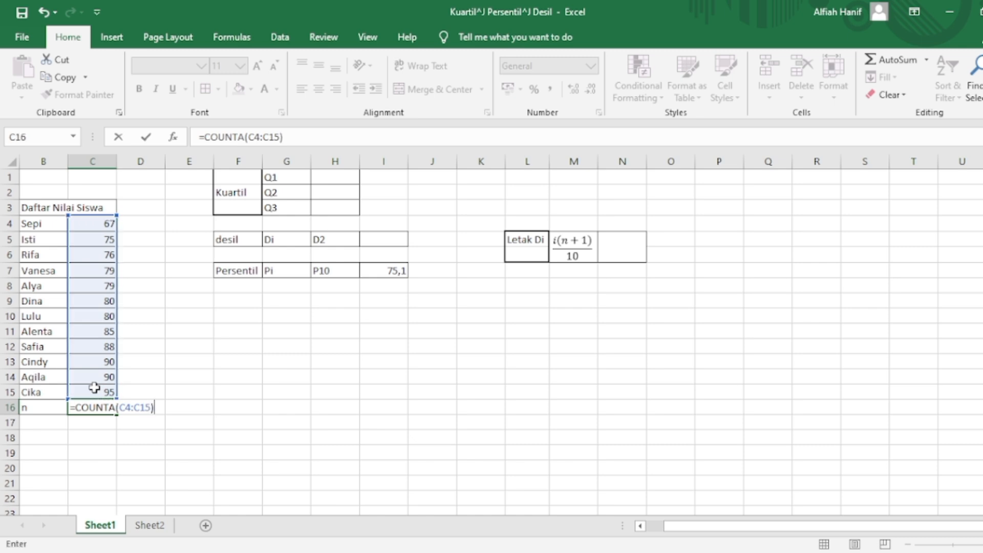
{"action": "key", "text": "Return"}
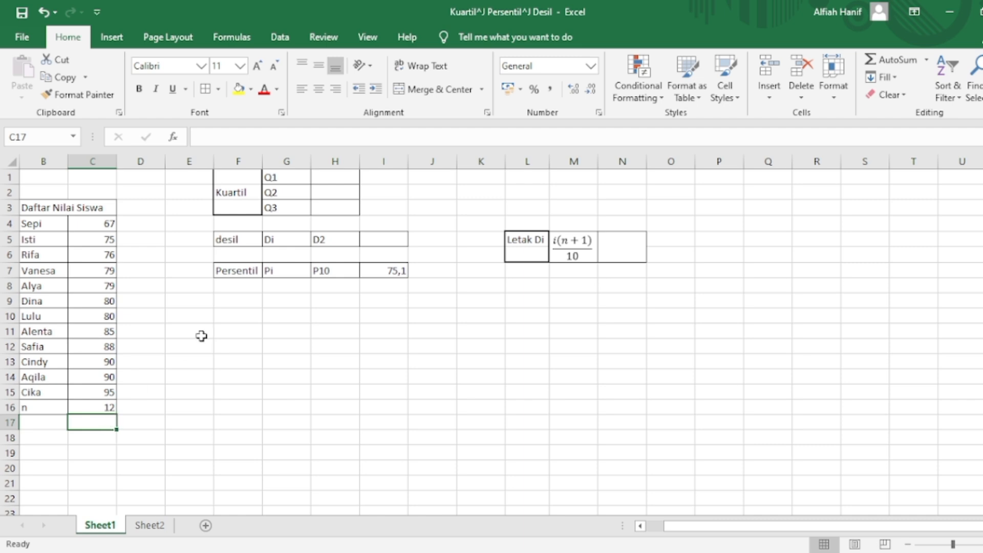
- Calculate the first quartile in cell H1 with =QUARTILE(C4:C15;1)
{"action": "left_click", "coordinate": [321, 180]}
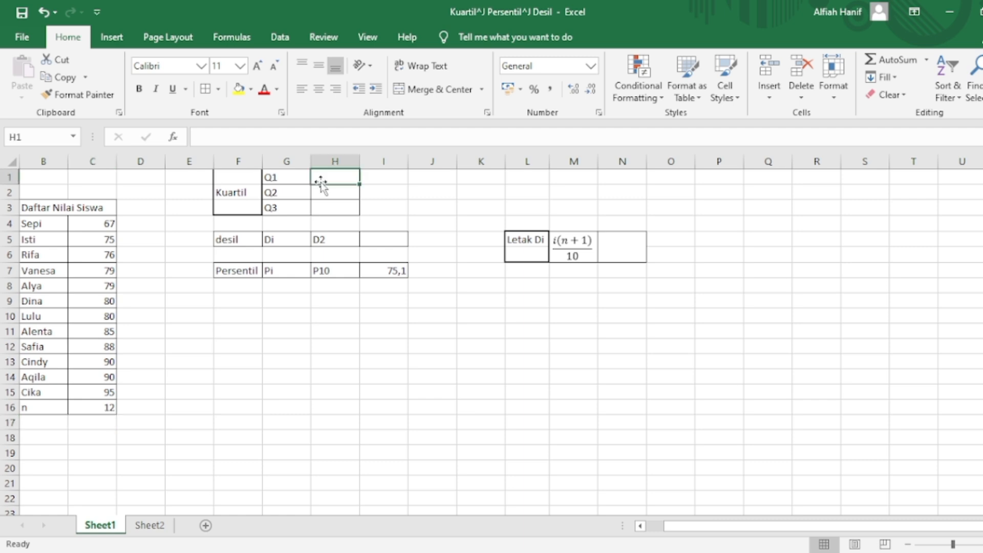
{"action": "type", "text": "=quar"}
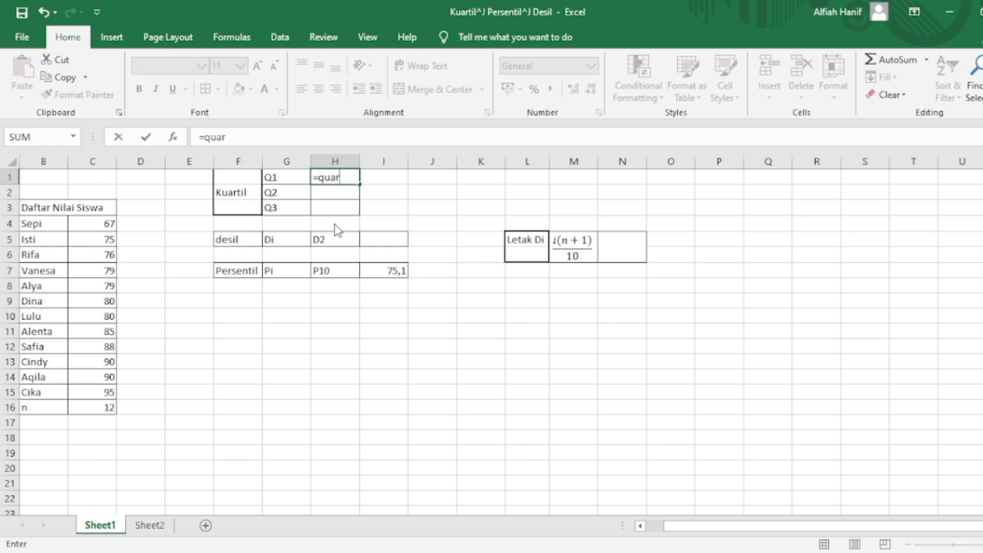
{"action": "key", "text": "Tab"}
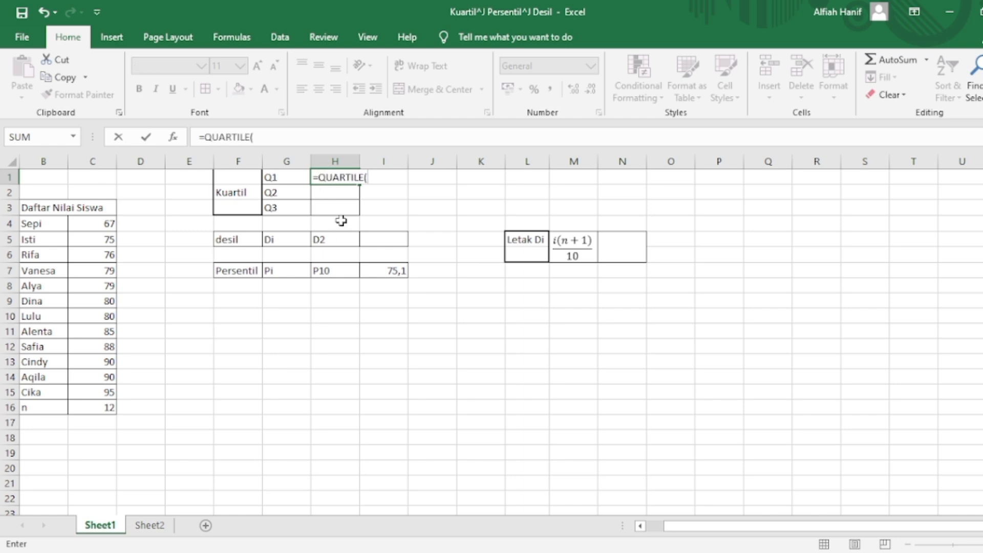
{"action": "left_click_drag", "start_coordinate": [108, 222], "coordinate": [102, 386]}
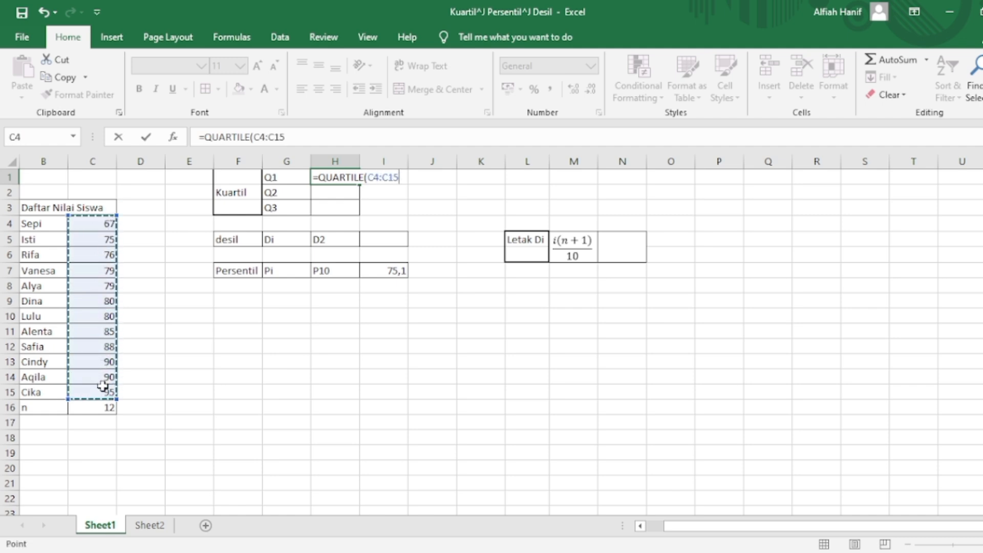
{"action": "type", "text": ";"}
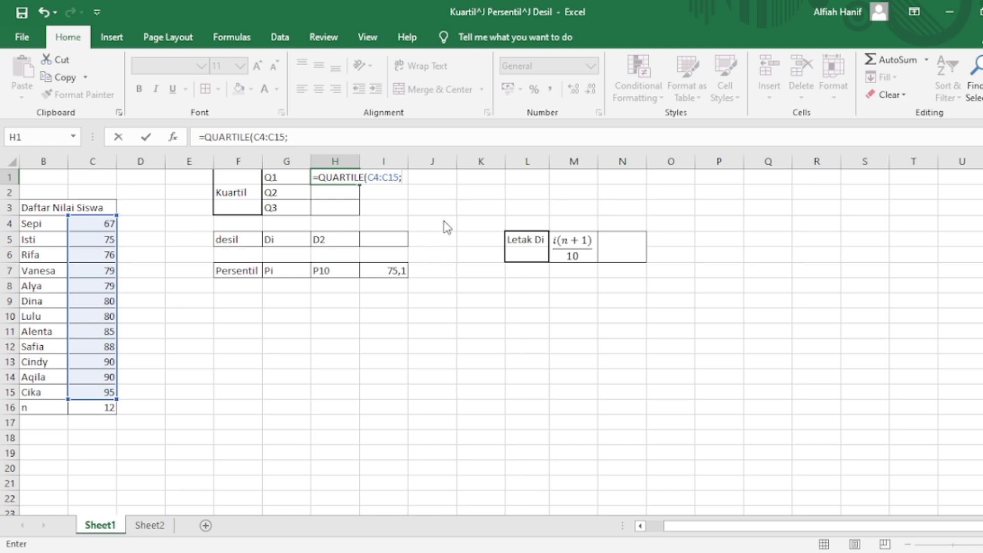
{"action": "type", "text": "1)"}
{"action": "key", "text": "Return"}
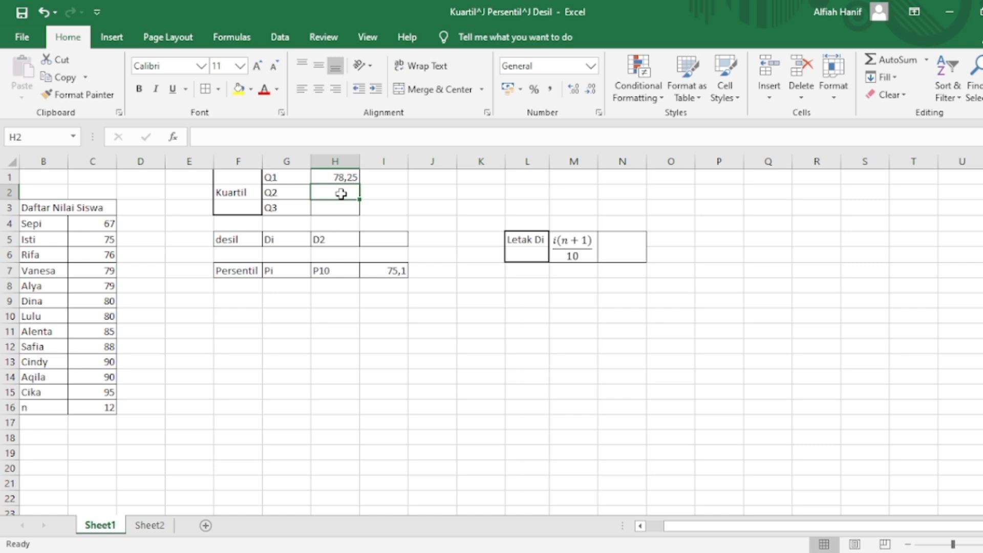
- Calculate the second quartile in cell H2 with =QUARTILE(C4:C15;2)
{"action": "type", "text": "="}
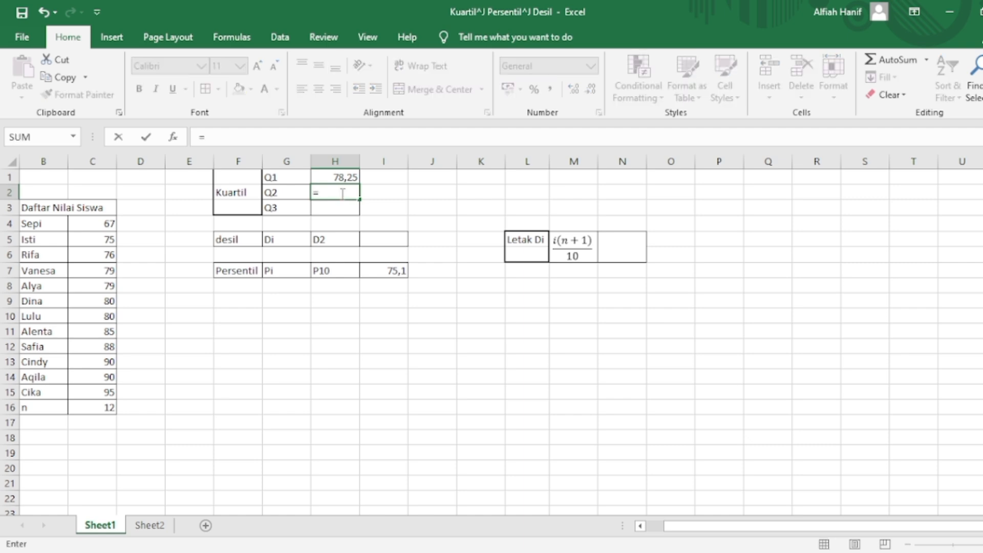
{"action": "type", "text": "quart"}
{"action": "key", "text": "Tab"}
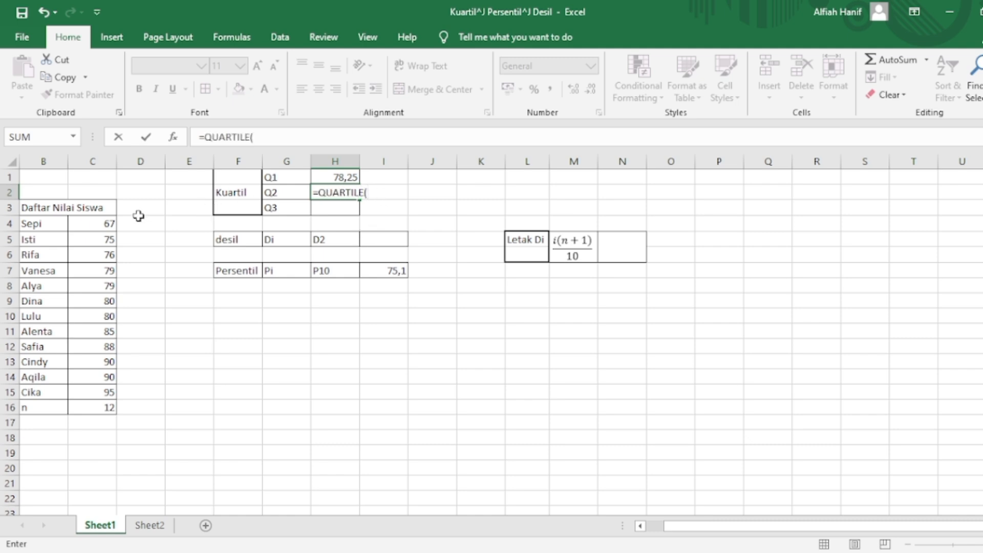
{"action": "left_click", "coordinate": [103, 225]}
{"action": "left_click_drag", "start_coordinate": [104, 226], "coordinate": [98, 386]}
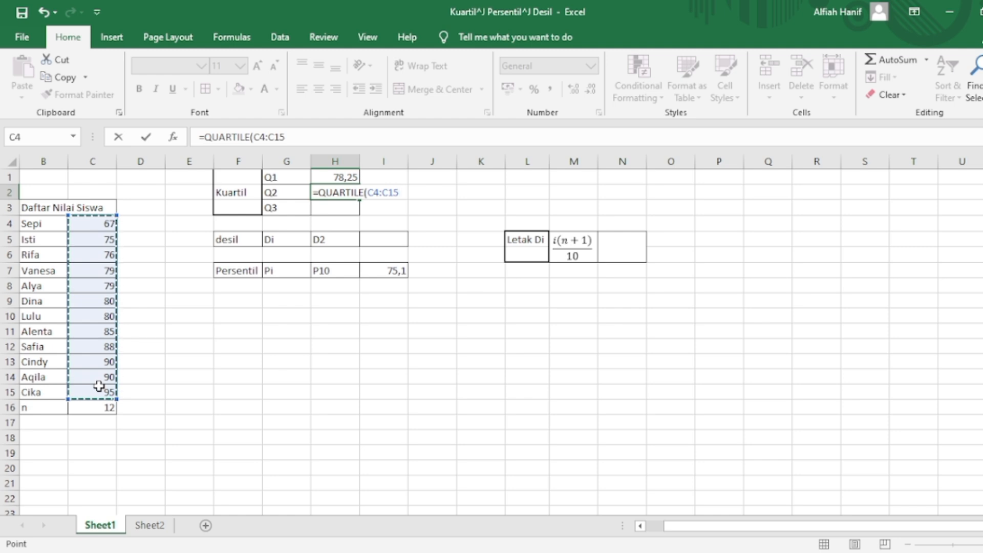
{"action": "type", "text": ";"}
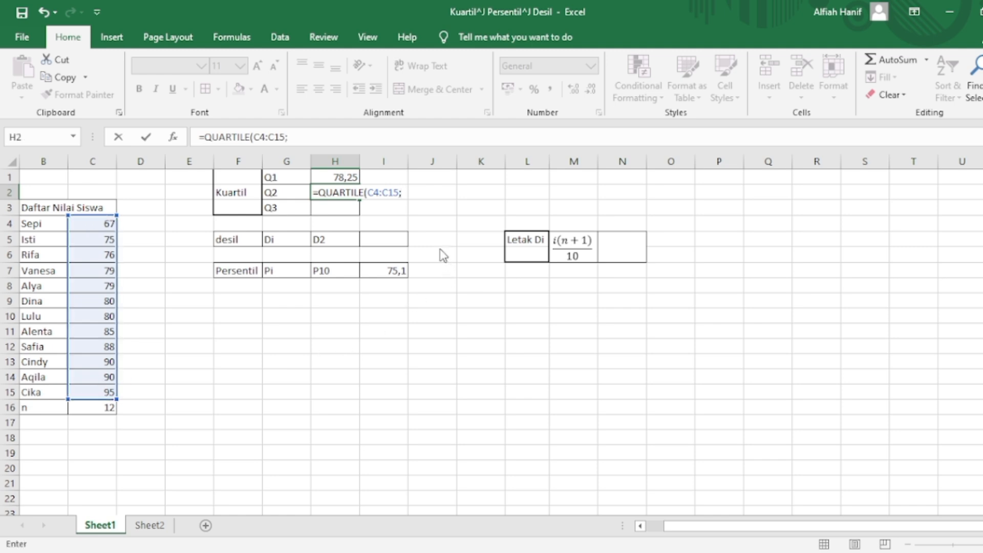
{"action": "type", "text": "2)"}
{"action": "key", "text": "Return"}
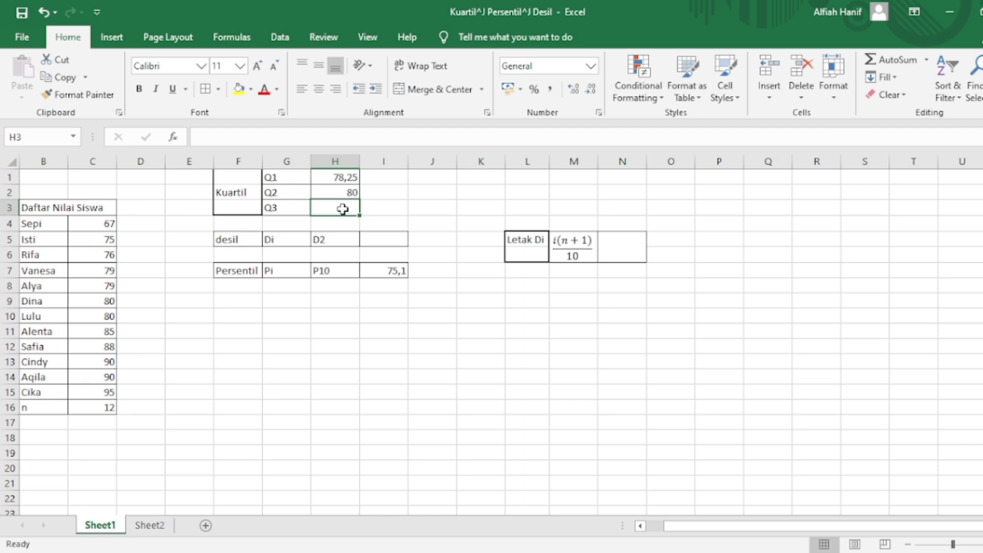
- Calculate the third quartile in cell H3 with =QUARTILE(C4:C15;3)
{"action": "type", "text": "=quar"}
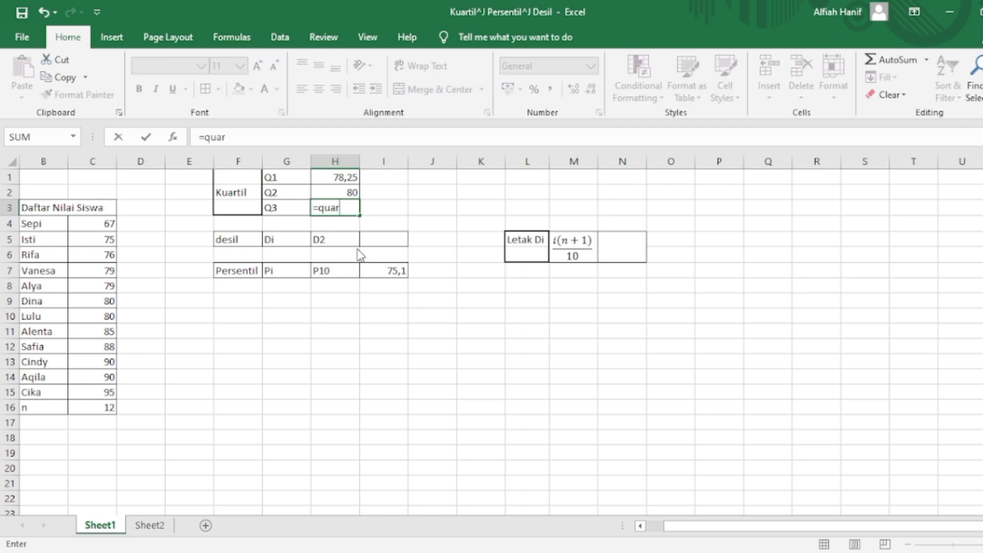
{"action": "key", "text": "Tab"}
{"action": "left_click_drag", "start_coordinate": [107, 223], "coordinate": [103, 390]}
{"action": "type", "text": ";"}
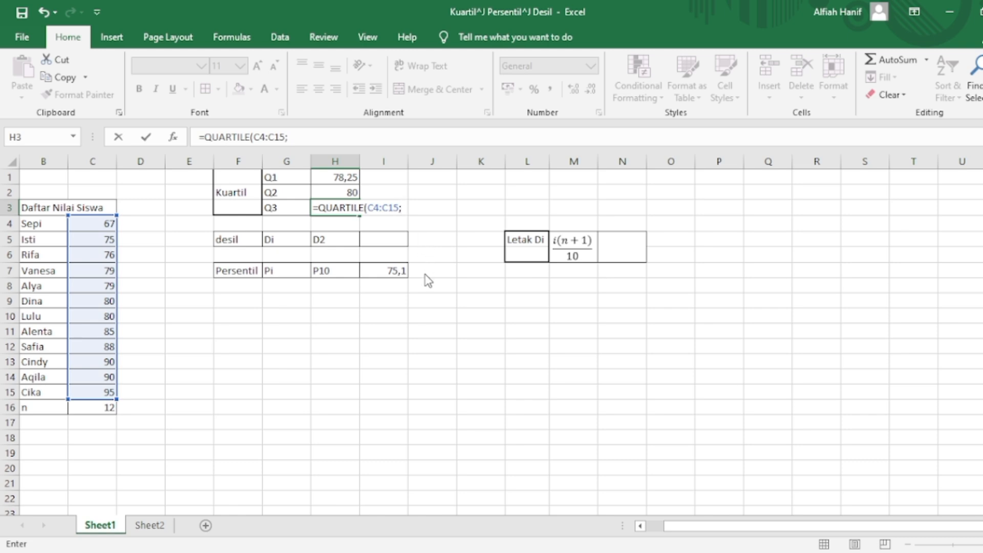
{"action": "type", "text": "3)"}
{"action": "key", "text": "Return"}
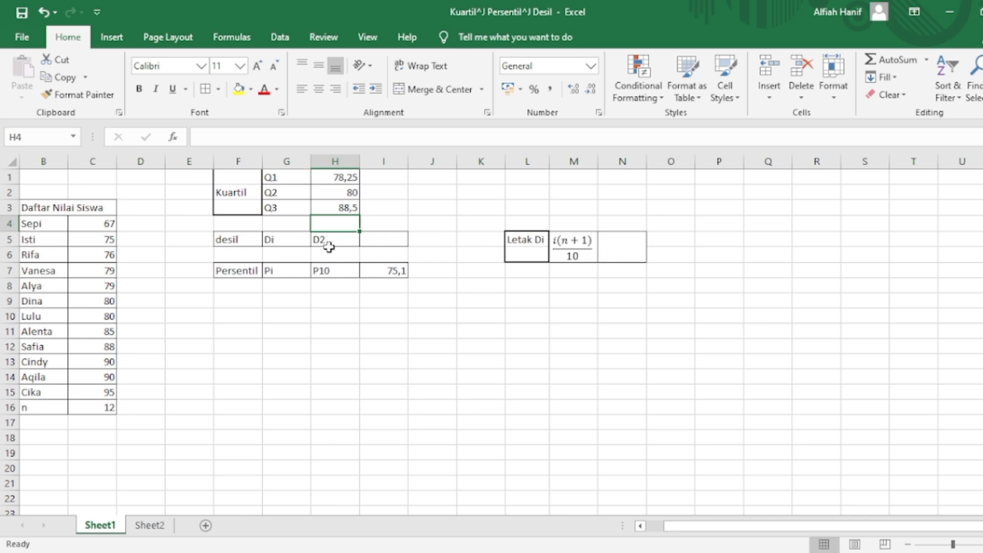
- Compute the position of decile D2 in the merged cell N5 with =2*(12+1)/10
{"action": "left_click", "coordinate": [608, 250]}
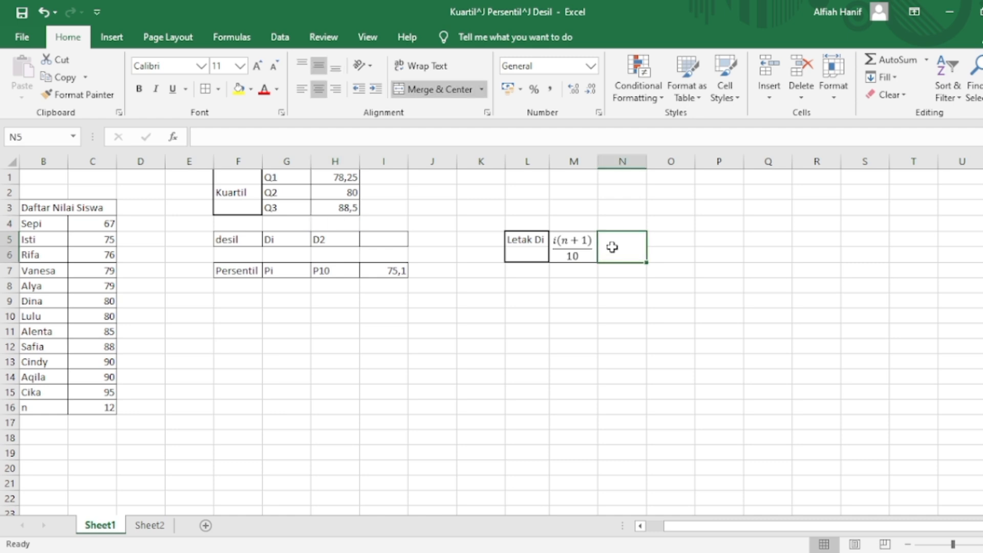
{"action": "type", "text": "=2"}
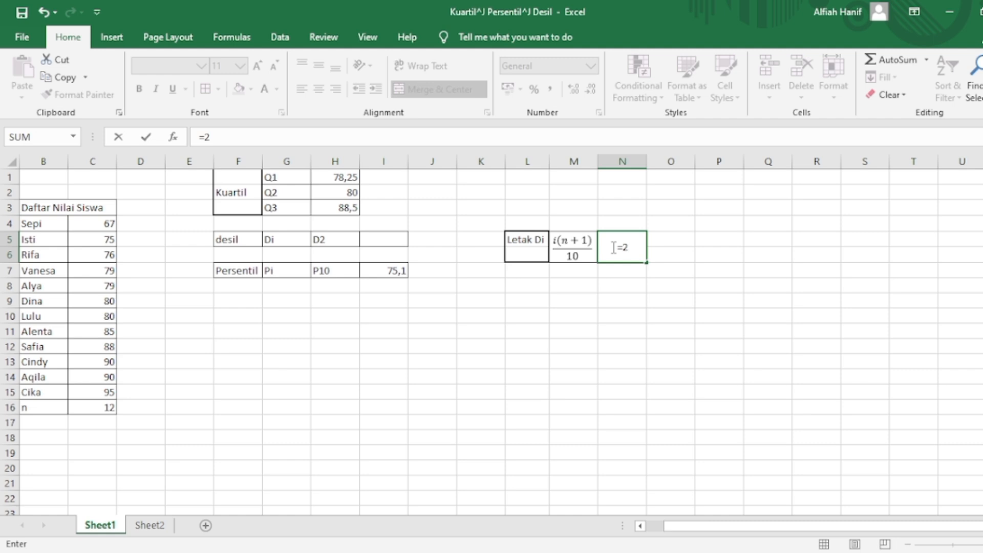
{"action": "type", "text": "8"}
{"action": "key", "text": "BackSpace"}
{"action": "type", "text": "*12+1"}
{"action": "left_click", "coordinate": [620, 248]}
{"action": "type", "text": "("}
{"action": "left_click", "coordinate": [644, 247]}
{"action": "type", "text": ")/10"}
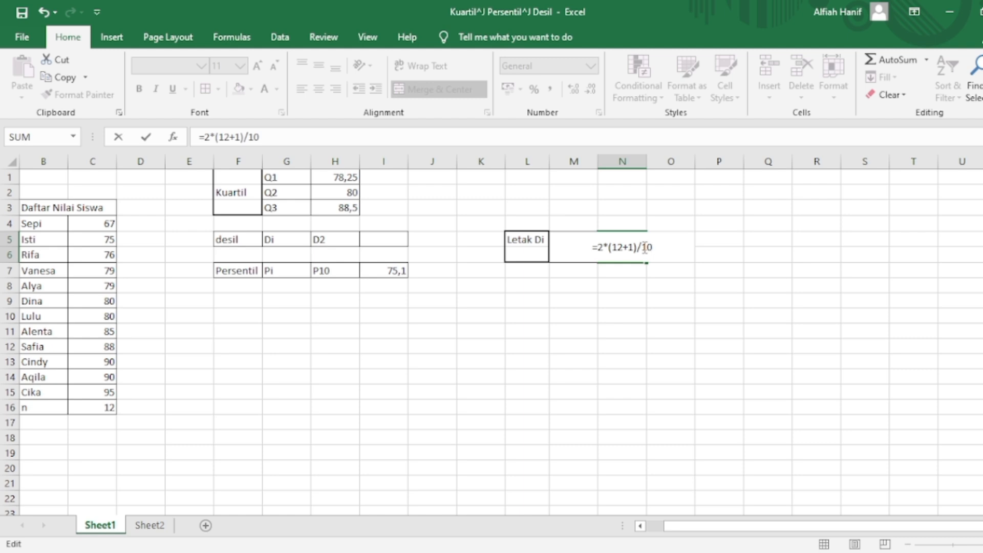
{"action": "key", "text": "Return"}
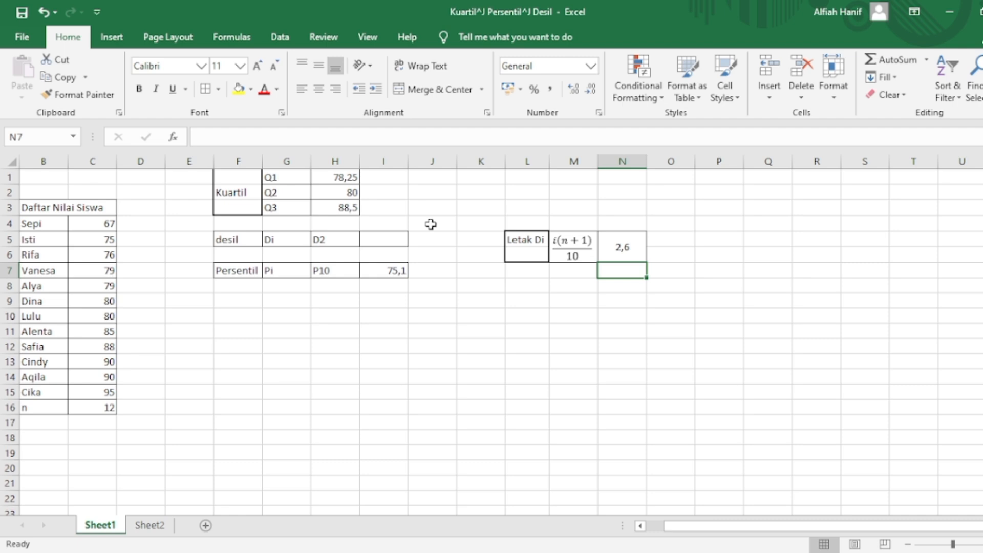
- Empty the P10 result cell I7 and calculate decile D2 in cell I5 with =C5+0,6*(C6-C5)
{"action": "key", "text": "ctrl+z"}
{"action": "left_click", "coordinate": [377, 240]}
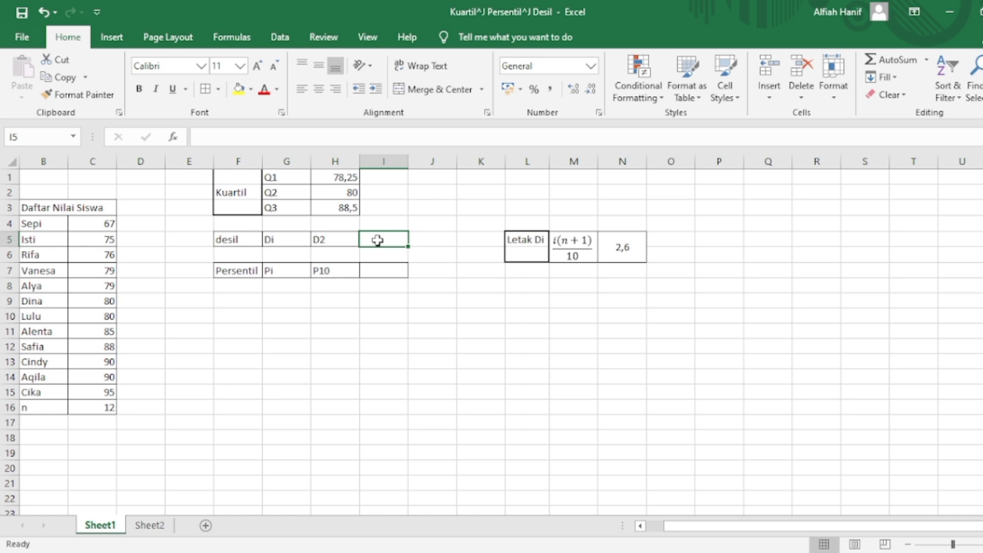
{"action": "type", "text": "="}
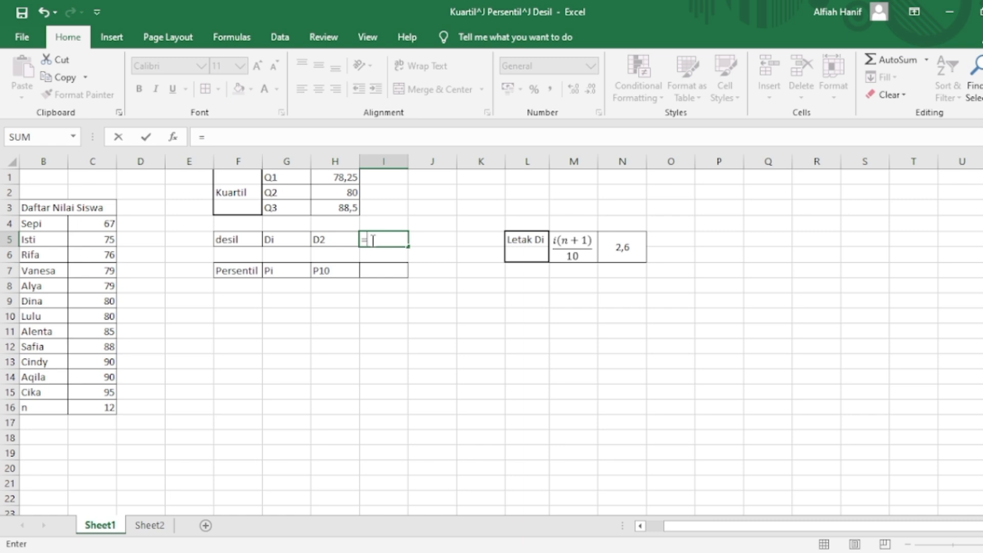
{"action": "left_click", "coordinate": [112, 242]}
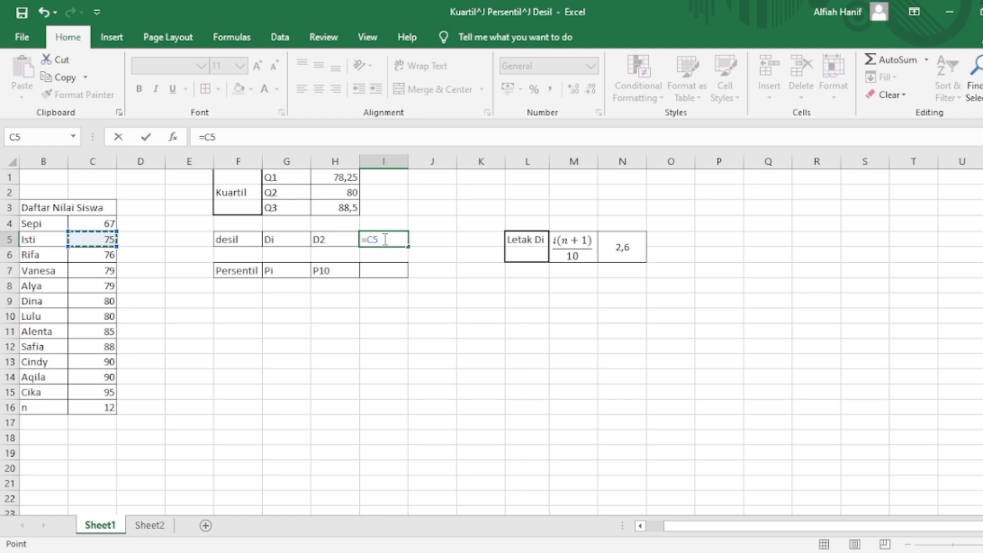
{"action": "type", "text": "+0,6*"}
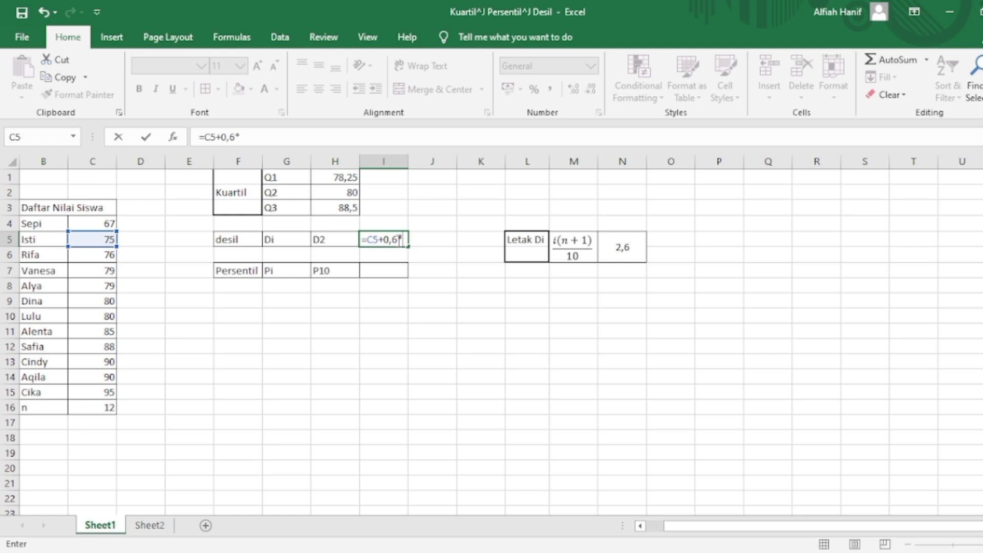
{"action": "type", "text": "("}
{"action": "left_click", "coordinate": [99, 255]}
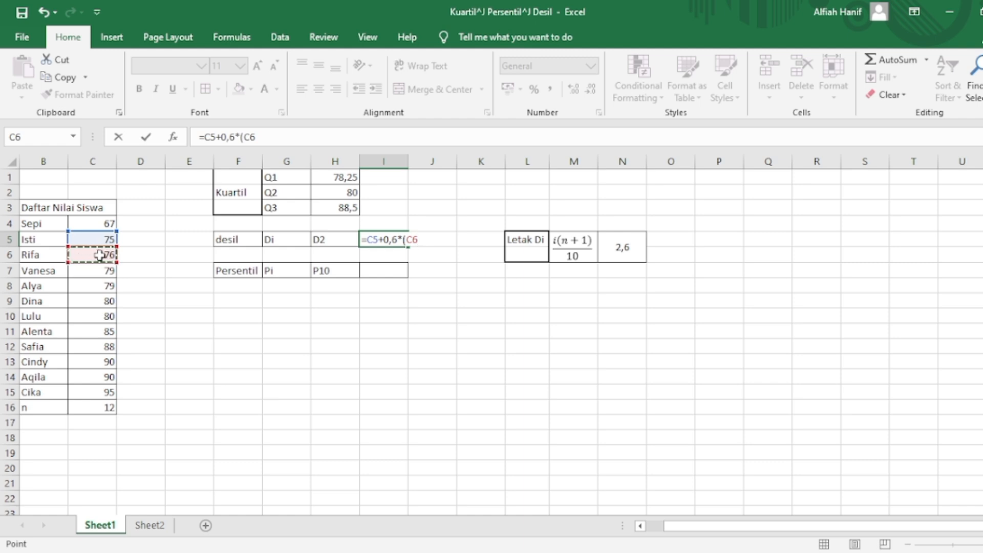
{"action": "type", "text": "-"}
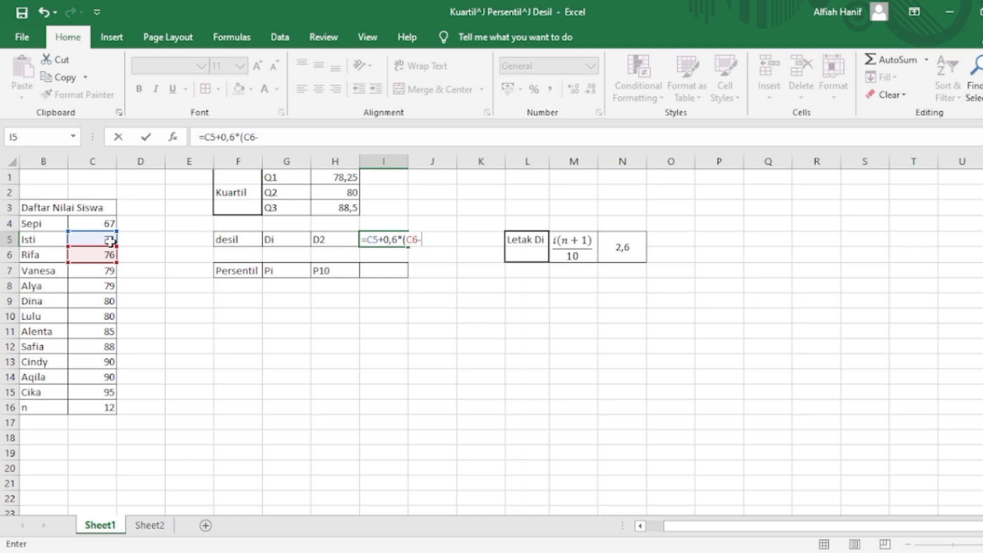
{"action": "left_click", "coordinate": [109, 241]}
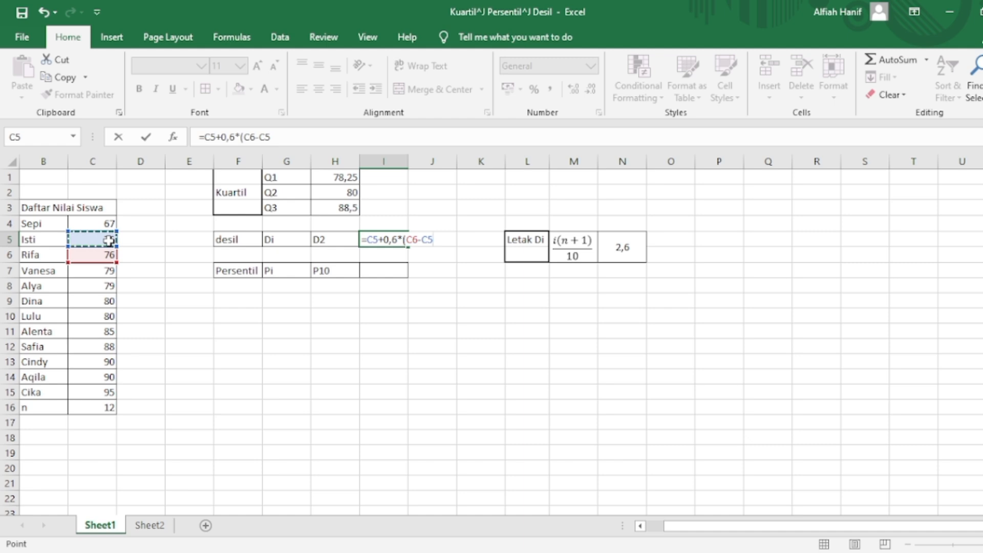
{"action": "type", "text": ")"}
{"action": "key", "text": "Return"}
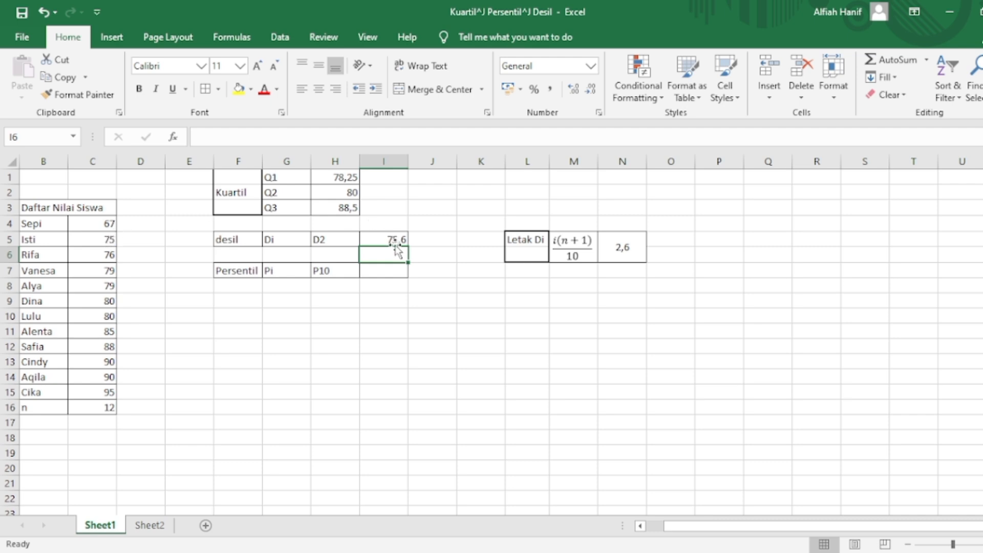
- Calculate the tenth percentile in cell I7 with =PERCENTILE(C4:C15;0,1)
{"action": "left_click", "coordinate": [392, 268]}
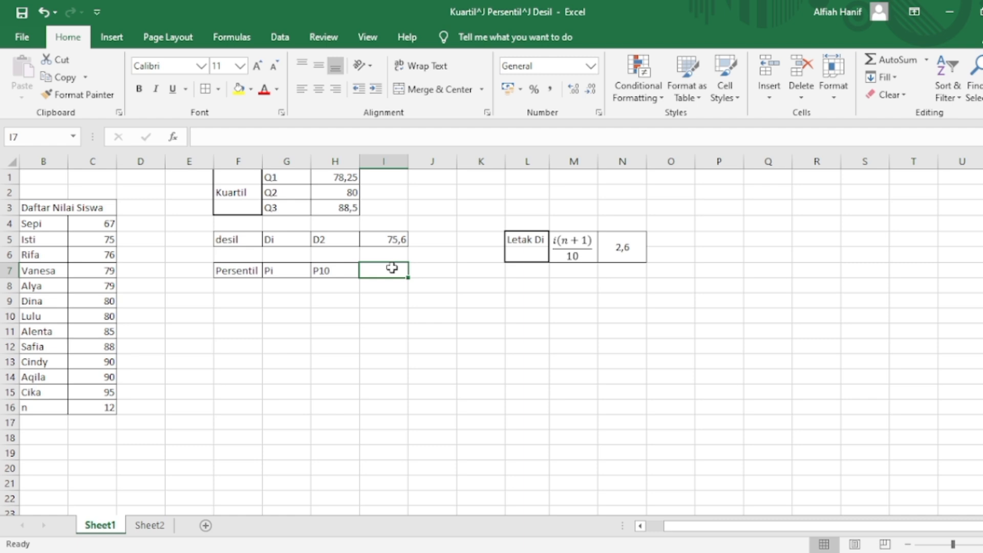
{"action": "type", "text": "=oer"}
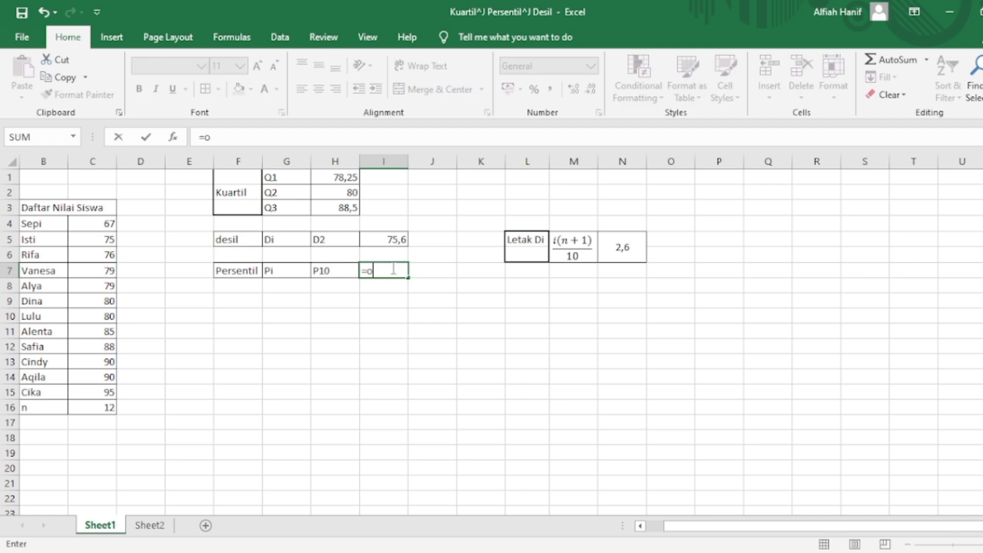
{"action": "key", "text": "BackSpace"}
{"action": "key", "text": "BackSpace"}
{"action": "key", "text": "BackSpace"}
{"action": "type", "text": "percenti"}
{"action": "key", "text": "Tab"}
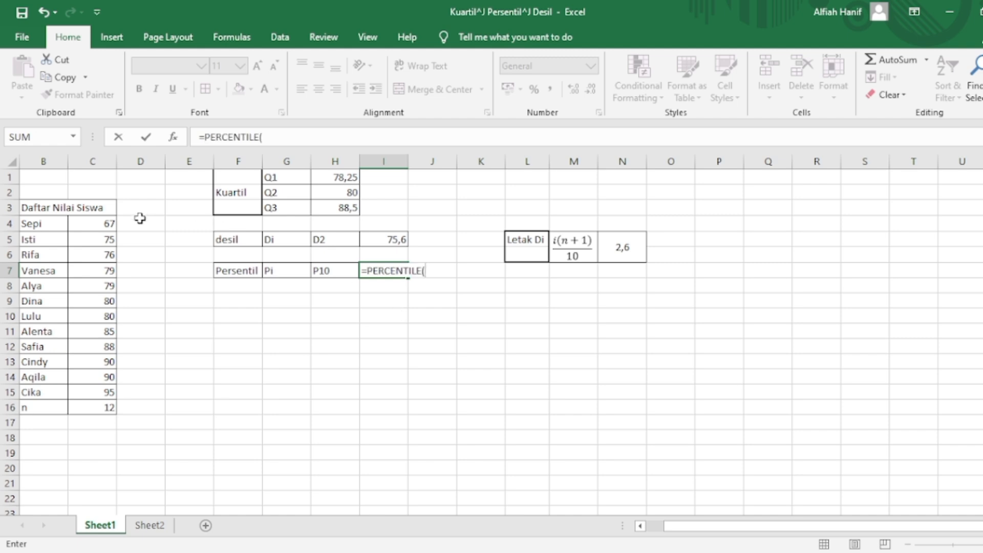
{"action": "left_click_drag", "start_coordinate": [111, 224], "coordinate": [93, 386]}
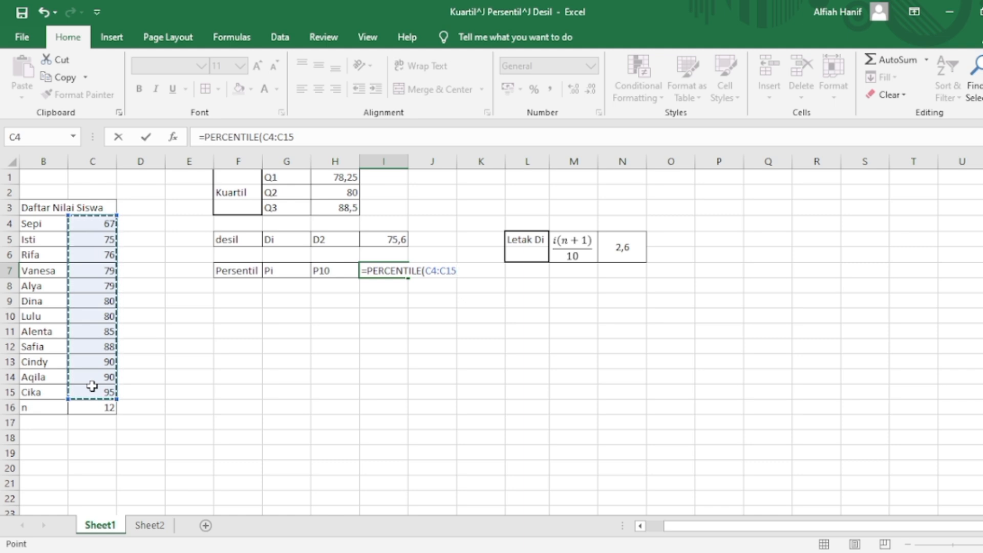
{"action": "type", "text": ";"}
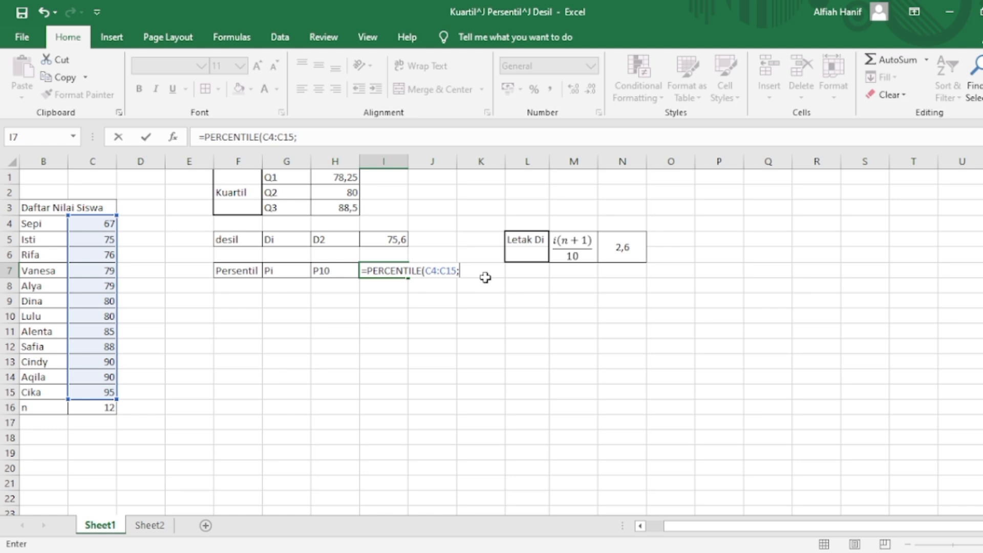
{"action": "type", "text": "0,1)"}
{"action": "key", "text": "Return"}
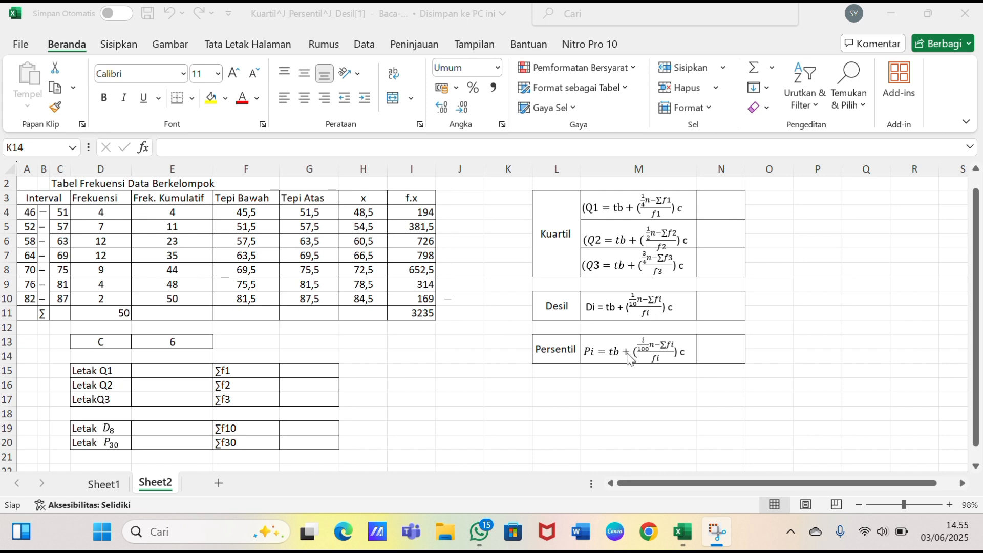
- Calculate the position of Q1 in cell E15 with =(1/4)*D11
{"action": "left_click", "coordinate": [177, 366]}
{"action": "left_click", "coordinate": [178, 367]}
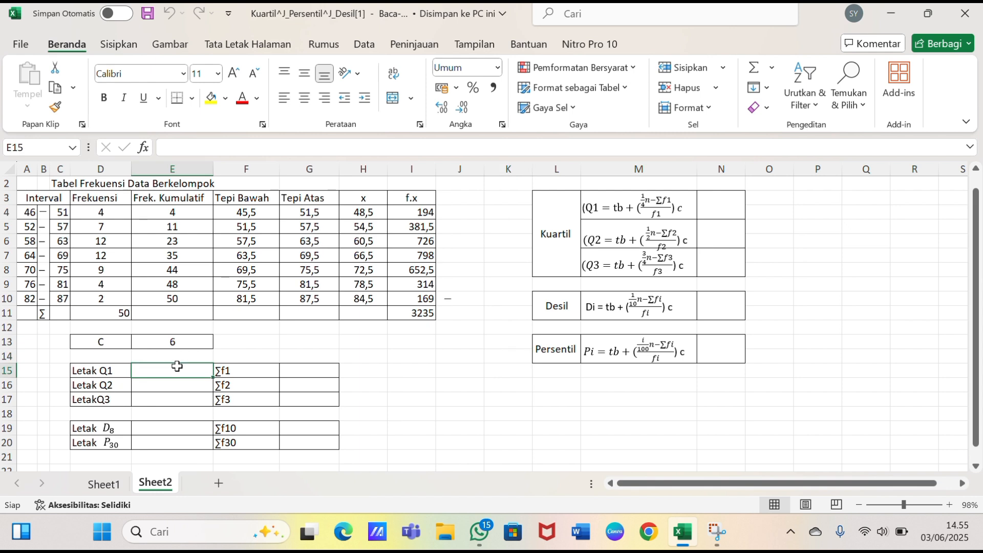
{"action": "type", "text": "="}
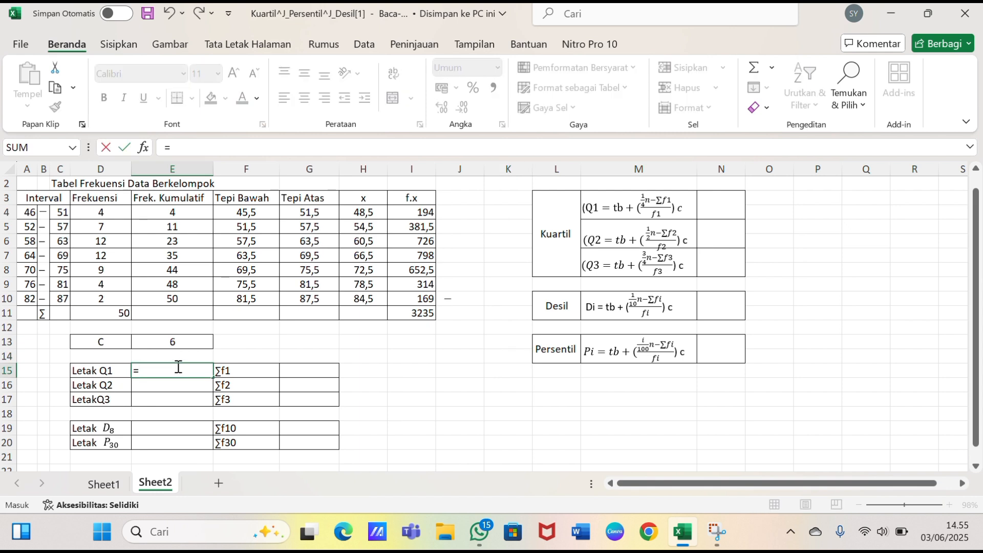
{"action": "type", "text": "(1/4)*"}
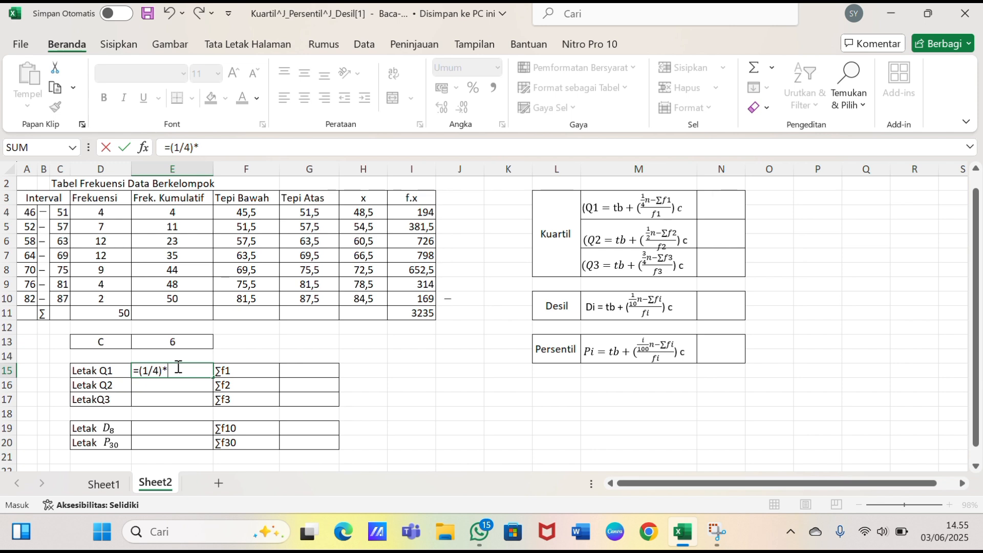
{"action": "left_click", "coordinate": [116, 315]}
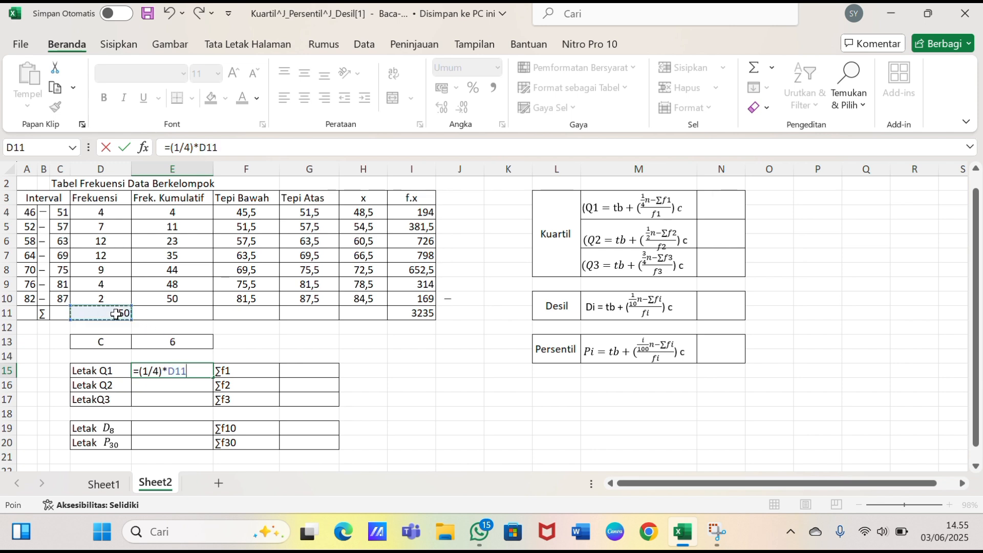
{"action": "key", "text": "Return"}
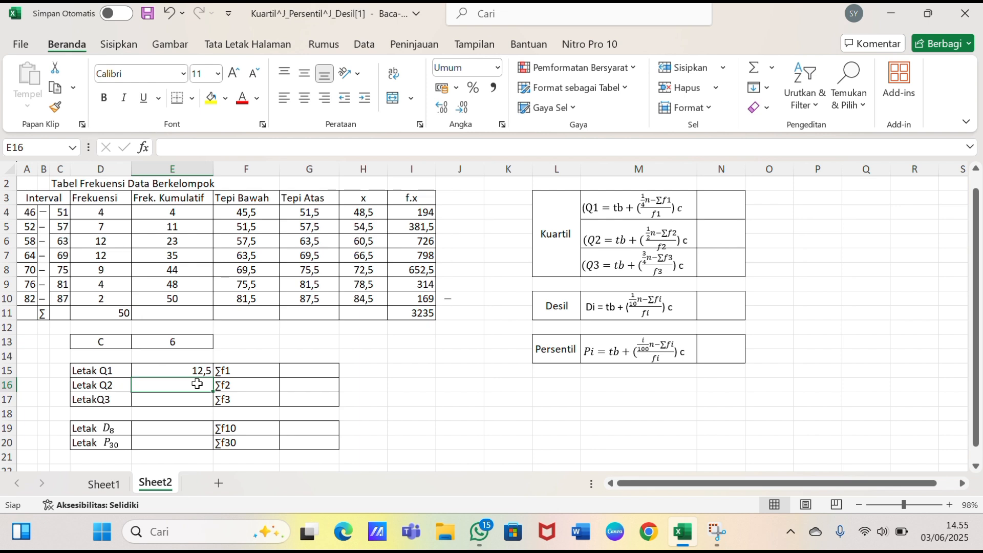
- Calculate the position of Q2 in cell E16 with =(1/2)*D11
{"action": "type", "text": "="}
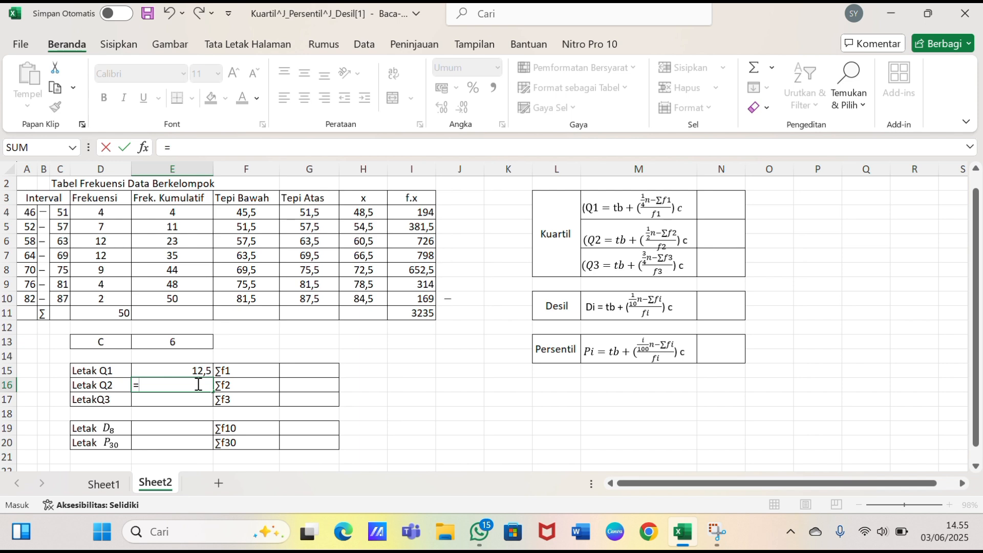
{"action": "type", "text": "("}
{"action": "type", "text": "1"}
{"action": "type", "text": "/2"}
{"action": "type", "text": "0"}
{"action": "key", "text": "BackSpace"}
{"action": "type", "text": ")*"}
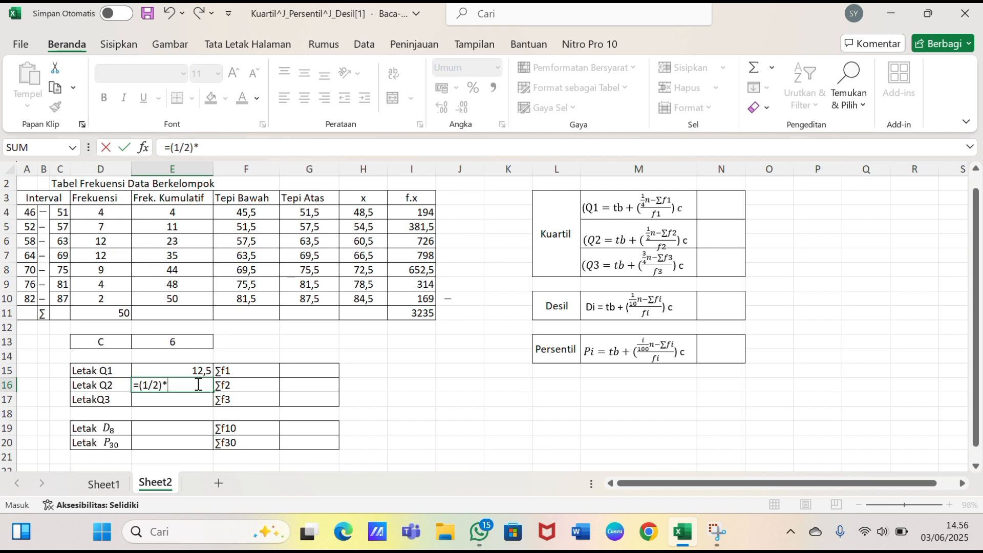
{"action": "left_click", "coordinate": [119, 311]}
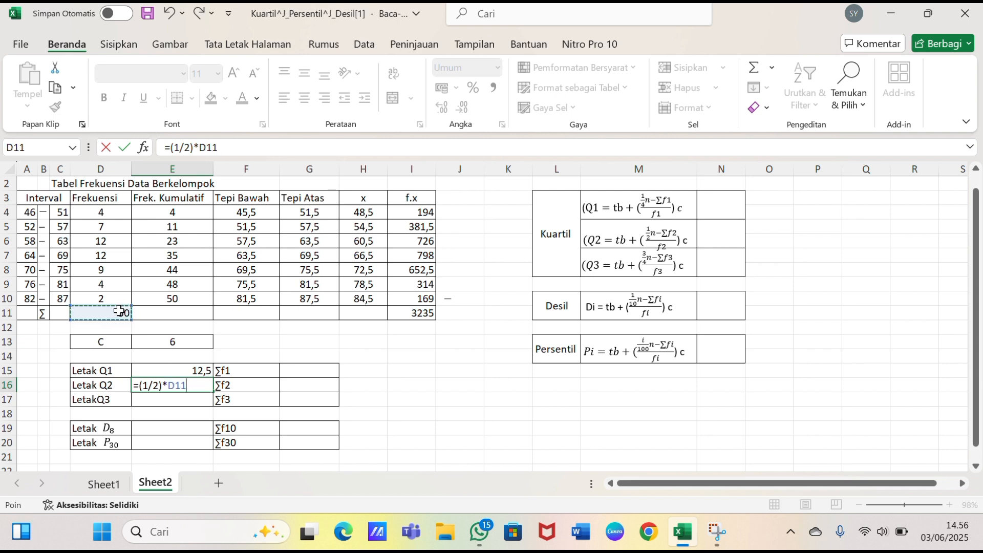
{"action": "key", "text": "Return"}
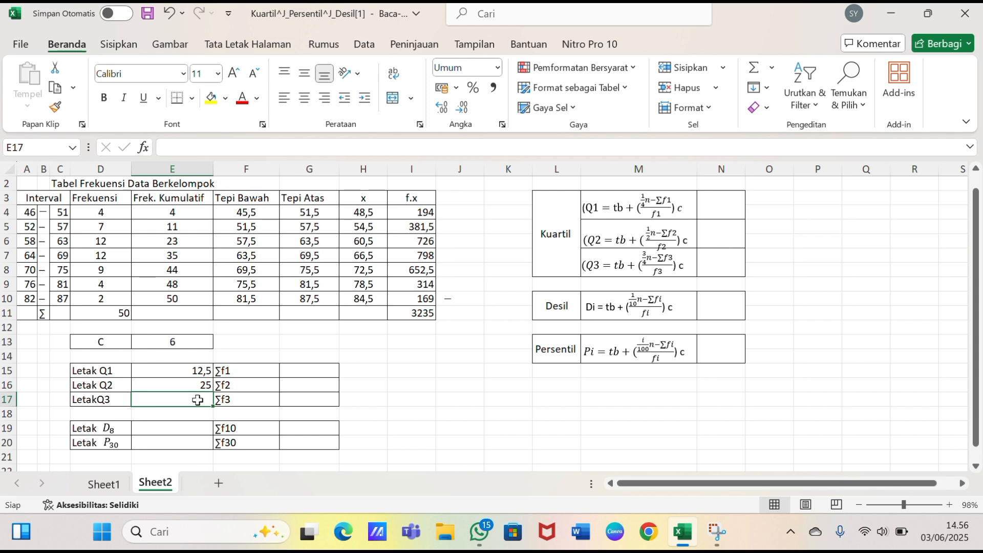
- Calculate the position of Q3 in cell E17 with =(3/4)*D11
{"action": "type", "text": "=9"}
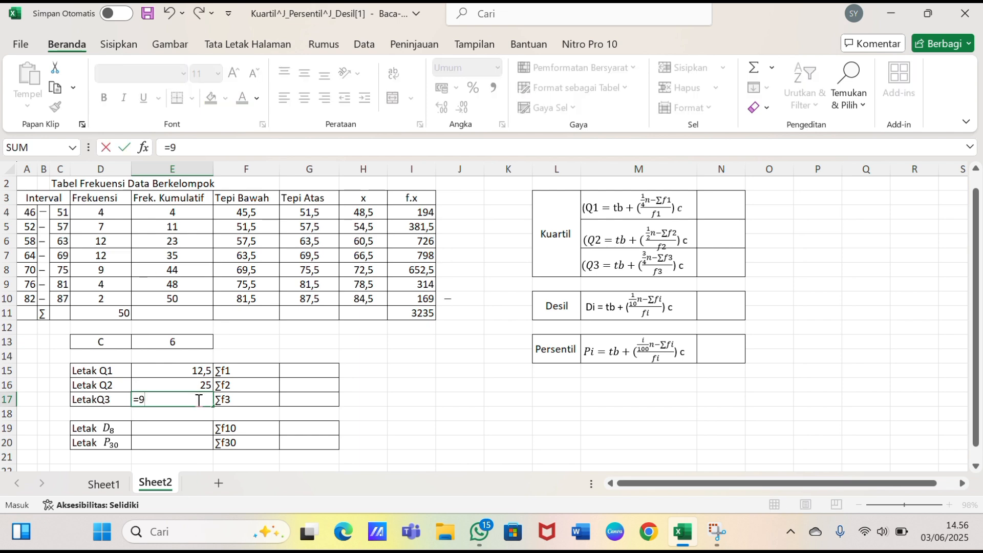
{"action": "key", "text": "BackSpace"}
{"action": "type", "text": "9"}
{"action": "key", "text": "BackSpace"}
{"action": "type", "text": "9"}
{"action": "key", "text": "BackSpace"}
{"action": "type", "text": "(3/4)*"}
{"action": "left_click", "coordinate": [112, 312]}
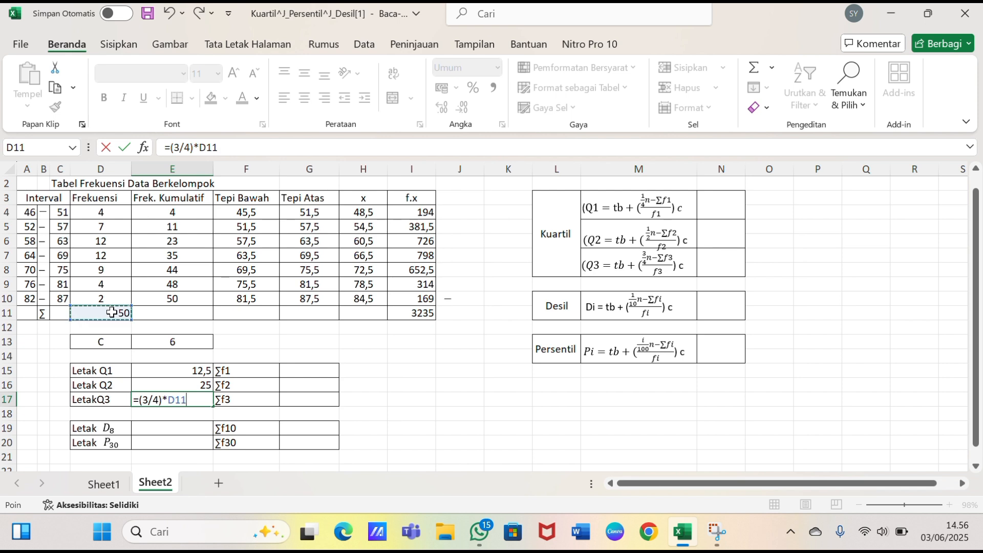
{"action": "key", "text": "Return"}
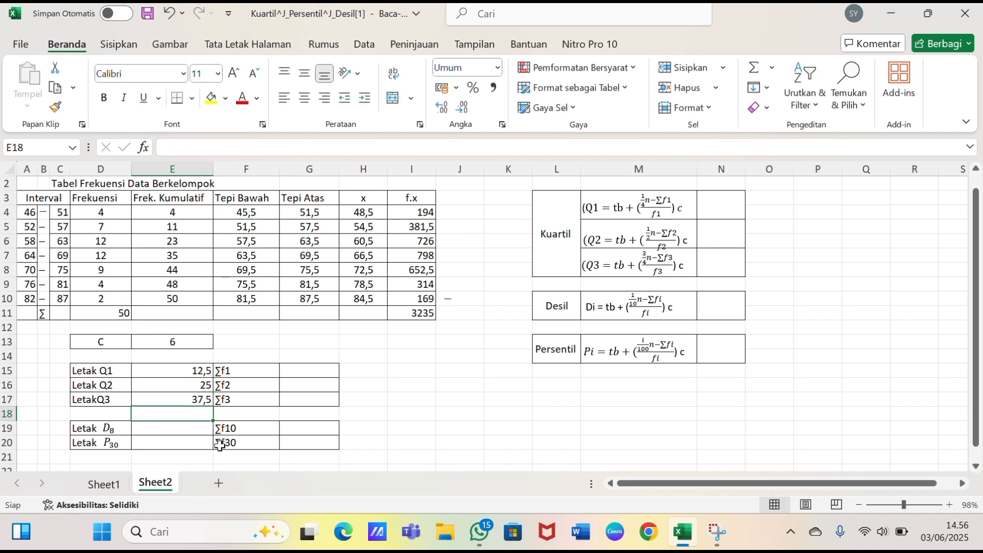
- Calculate the position of decile D8 in cell E19 with =(8/10)*D11
{"action": "scroll", "coordinate": [201, 485], "scroll_direction": "down", "scroll_amount": 1}
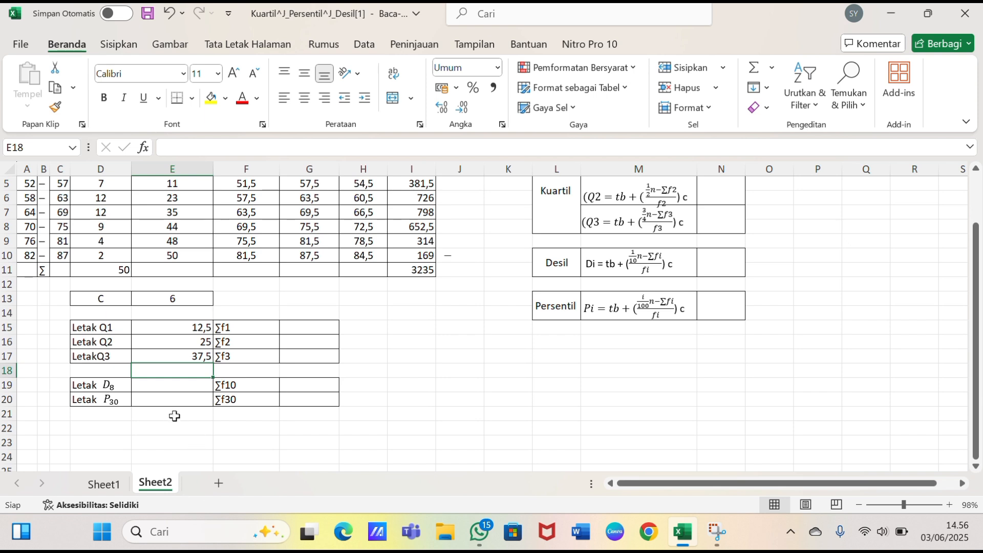
{"action": "left_click", "coordinate": [167, 387]}
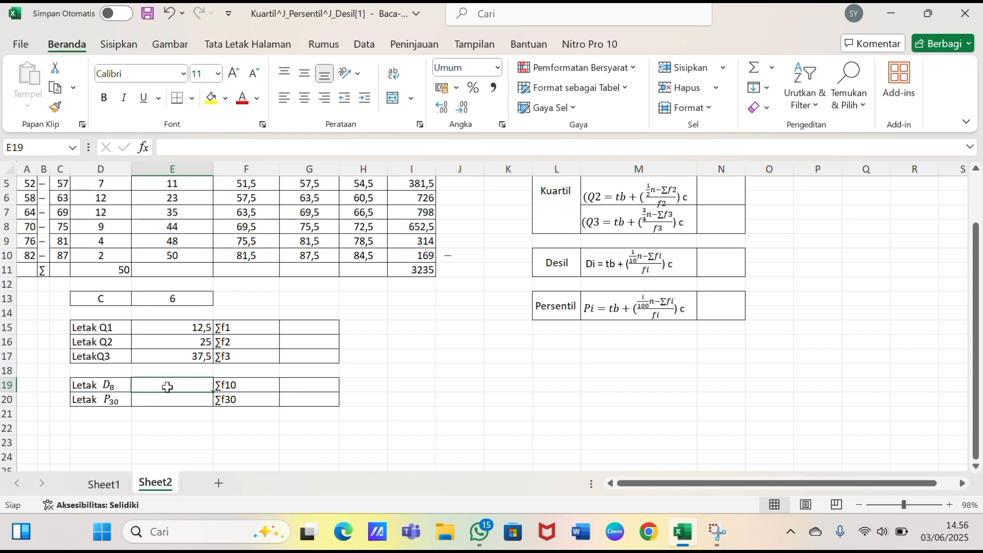
{"action": "type", "text": "="}
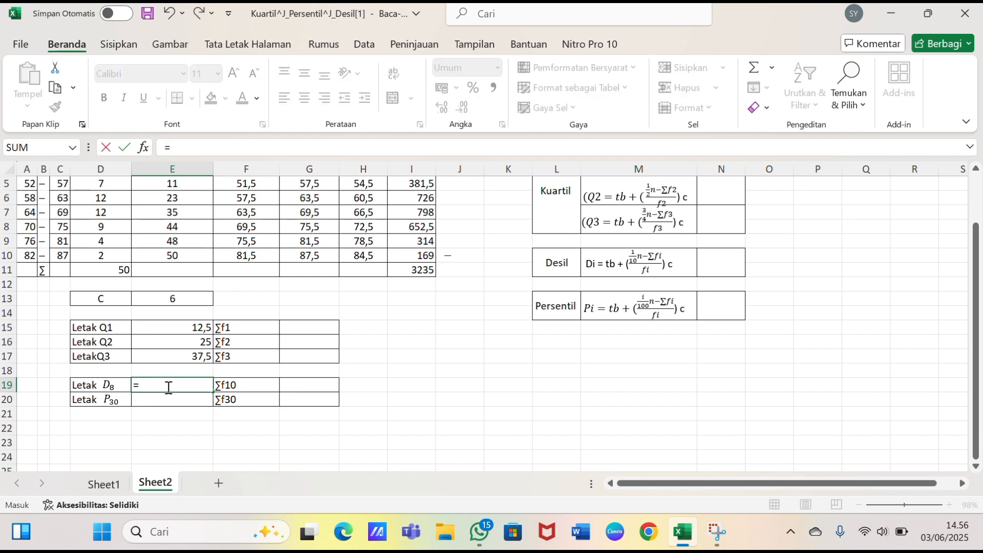
{"action": "type", "text": "9"}
{"action": "key", "text": "BackSpace"}
{"action": "type", "text": "(8/10)*"}
{"action": "left_click", "coordinate": [121, 270]}
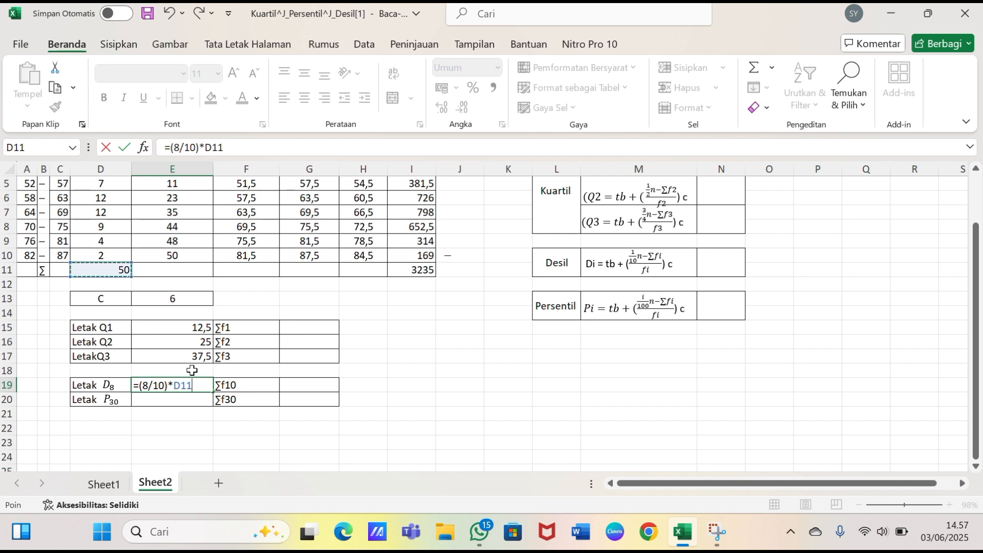
{"action": "key", "text": "Return"}
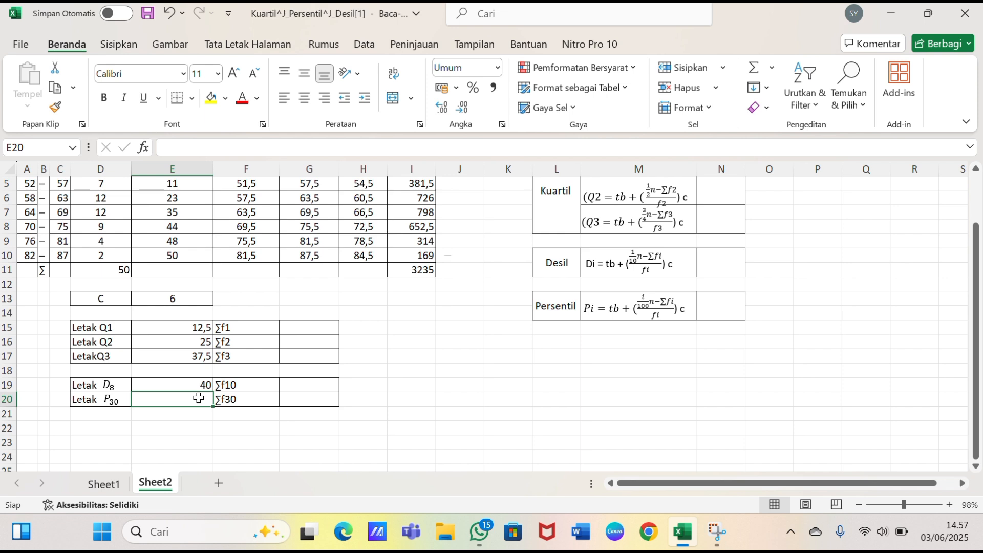
- Calculate the position of percentile P30 in cell E20 with =(30/100)*D11
{"action": "type", "text": "="}
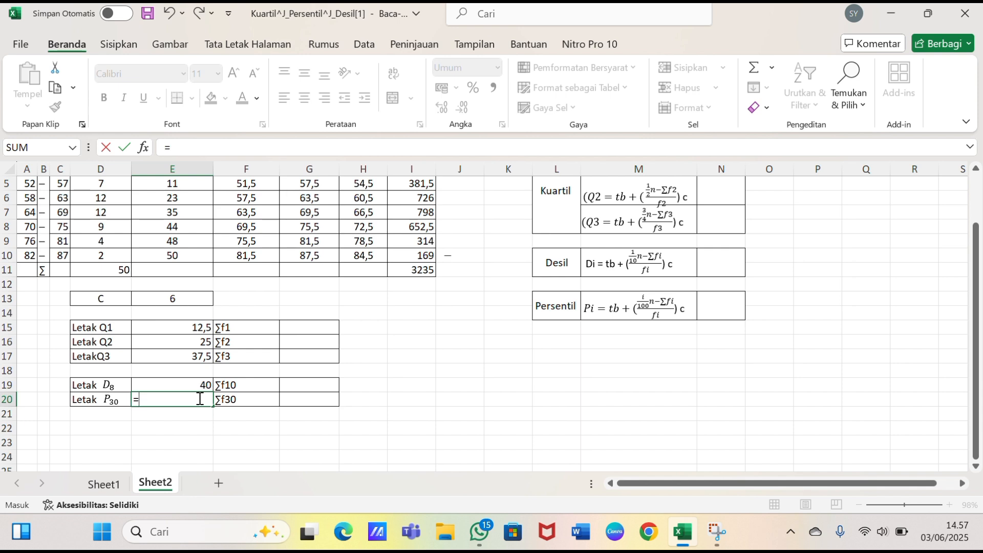
{"action": "type", "text": "("}
{"action": "key", "text": "BackSpace"}
{"action": "type", "text": "(30/100"}
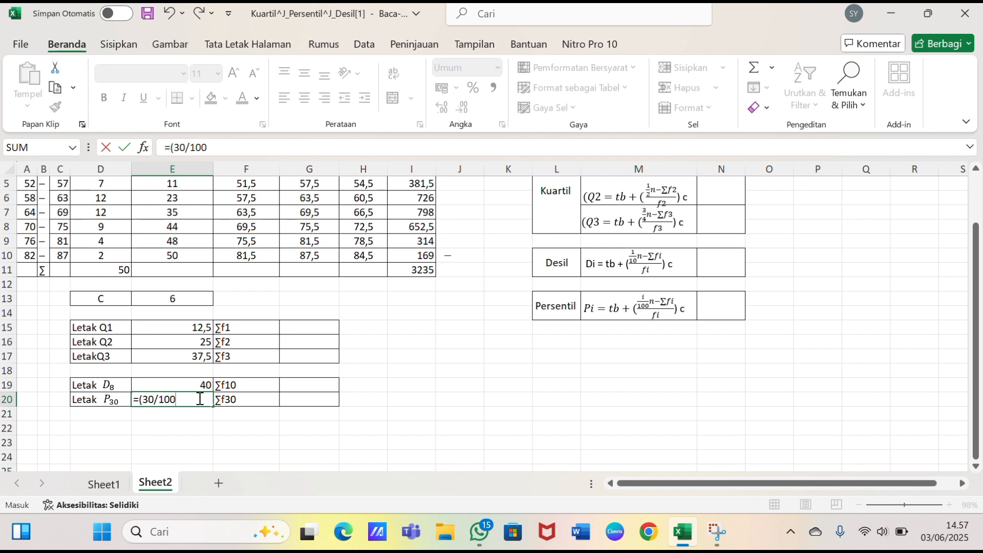
{"action": "type", "text": ")*"}
{"action": "left_click", "coordinate": [105, 270]}
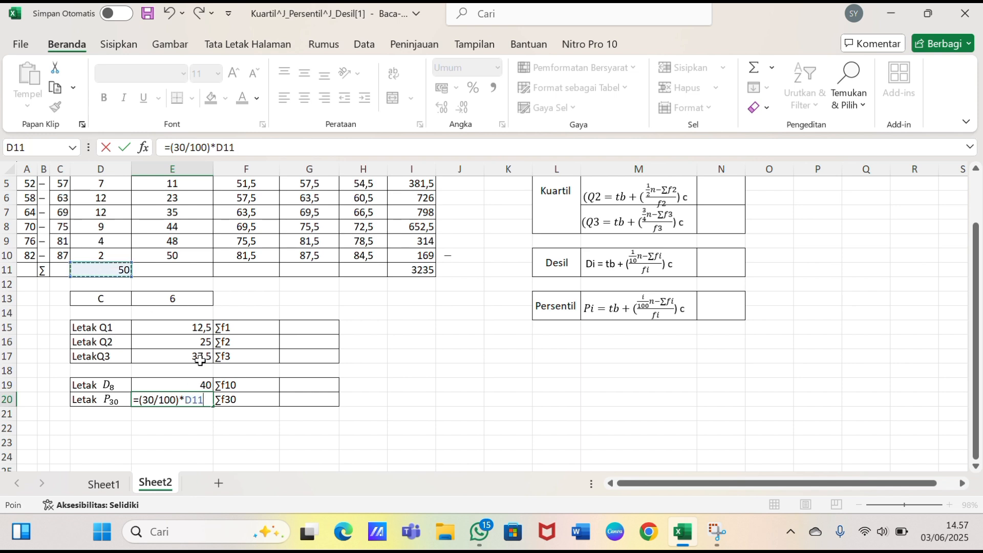
{"action": "key", "text": "Return"}
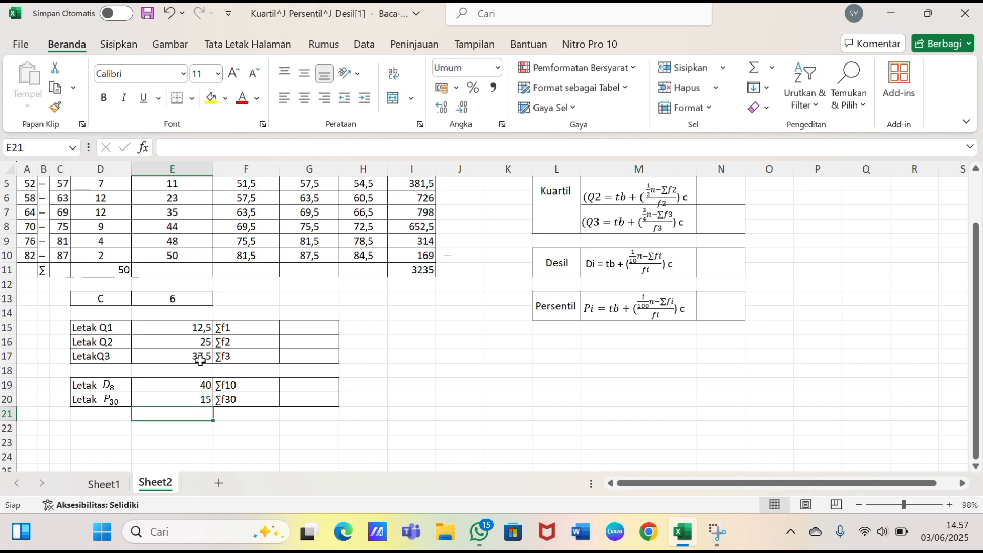
- Fill the ∑f1 cell G15 with a reference to the cumulative frequency in E5
{"action": "left_click", "coordinate": [314, 325]}
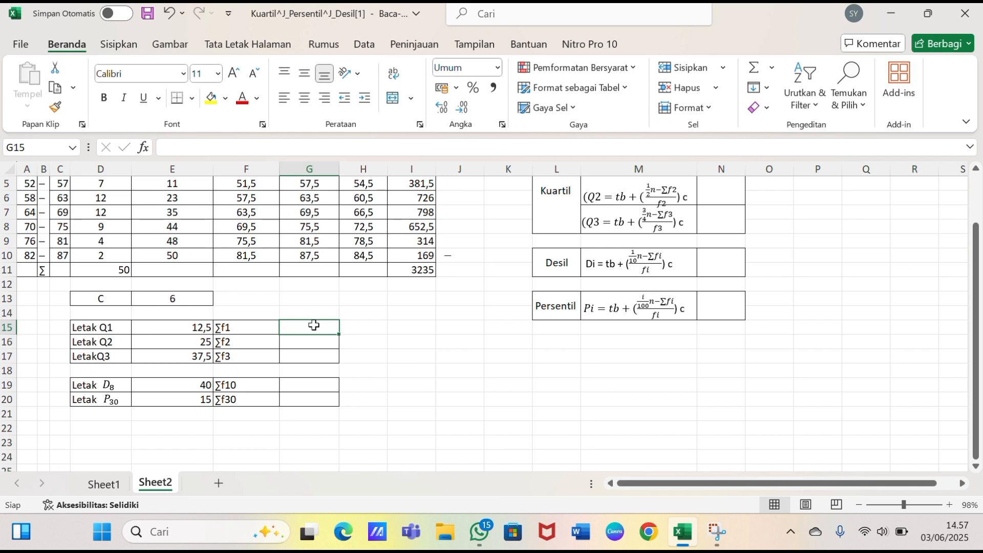
{"action": "scroll", "coordinate": [314, 326], "scroll_direction": "up", "scroll_amount": 1}
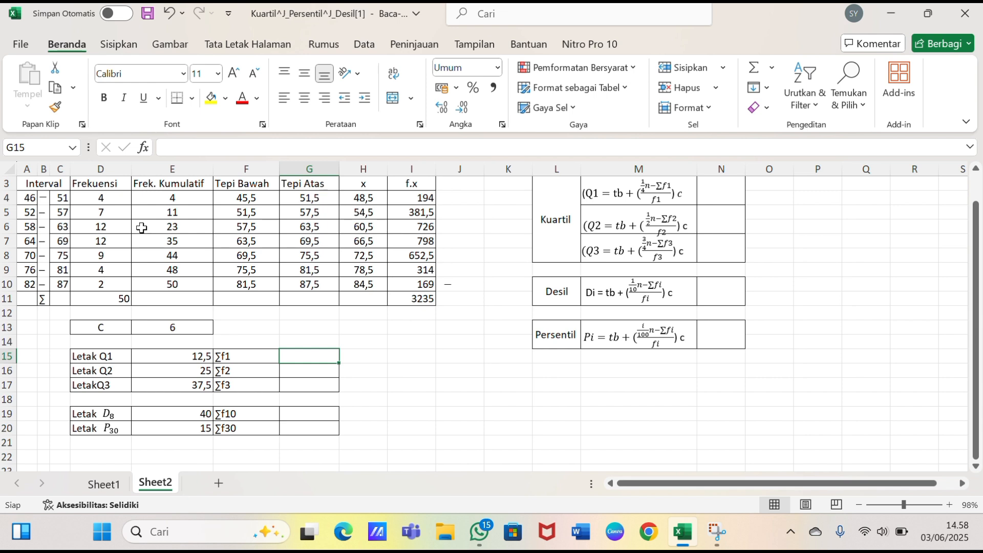
{"action": "type", "text": "="}
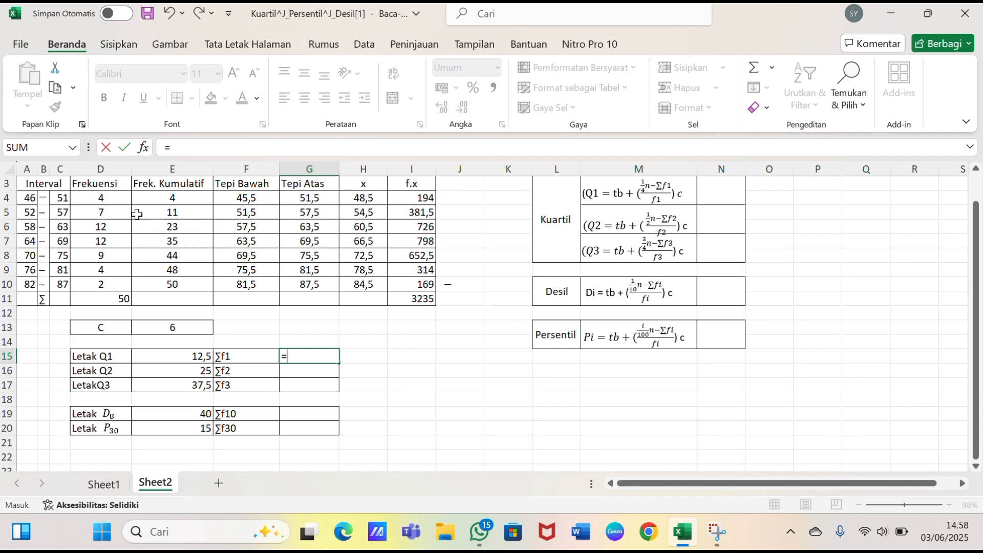
{"action": "left_click", "coordinate": [154, 213]}
{"action": "key", "text": "Return"}
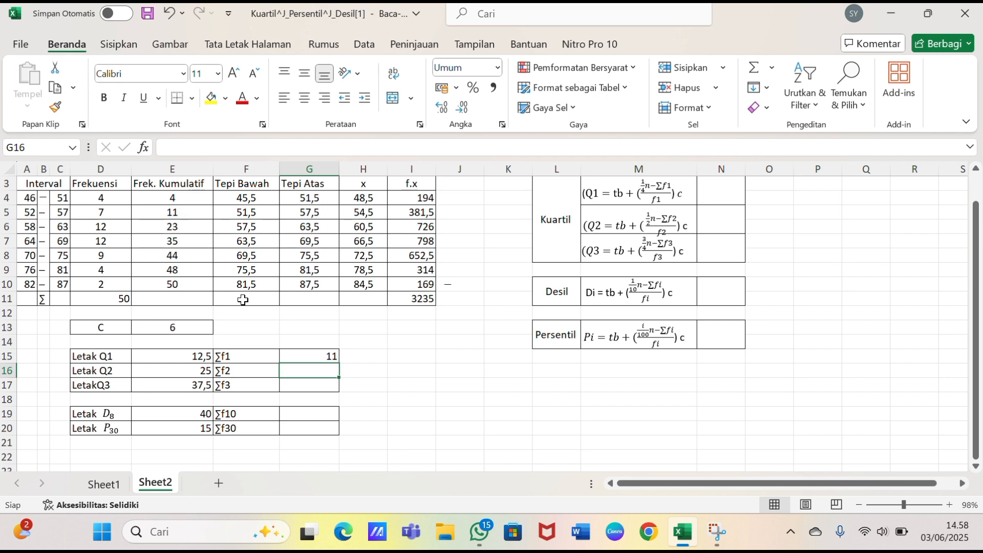
- Link the ∑f2 cell G16 to cumulative frequency E6 and the ∑f3 cell G17 to E7
{"action": "type", "text": "="}
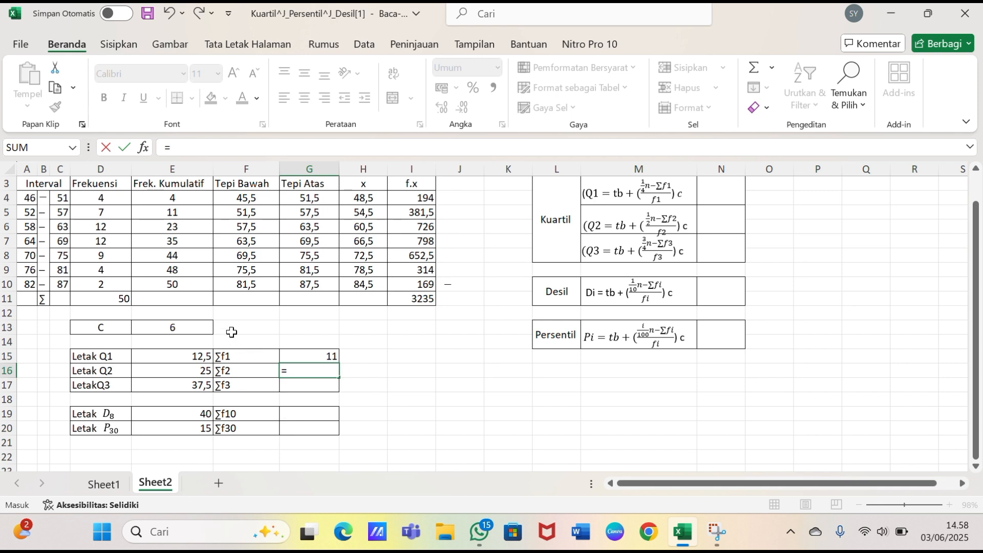
{"action": "left_click", "coordinate": [202, 229]}
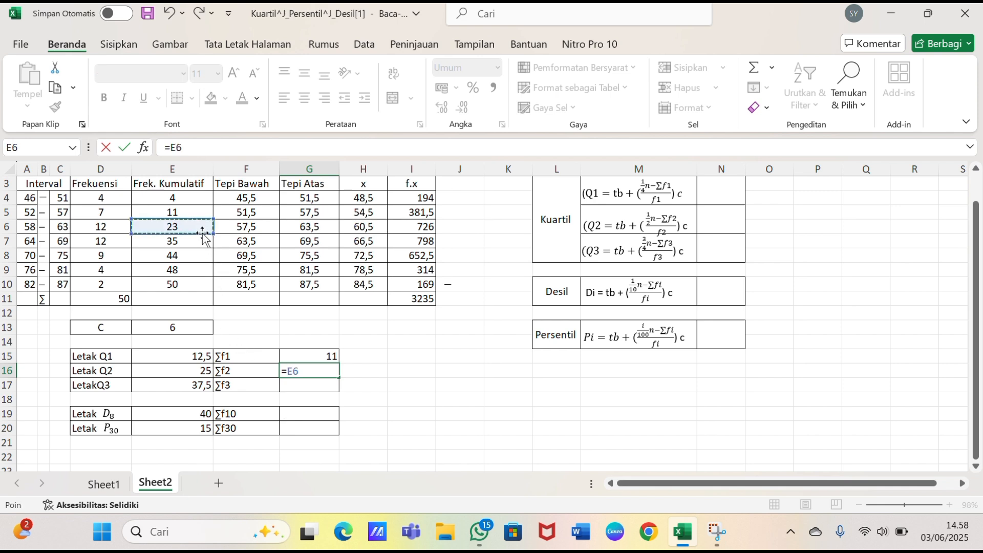
{"action": "key", "text": "Return"}
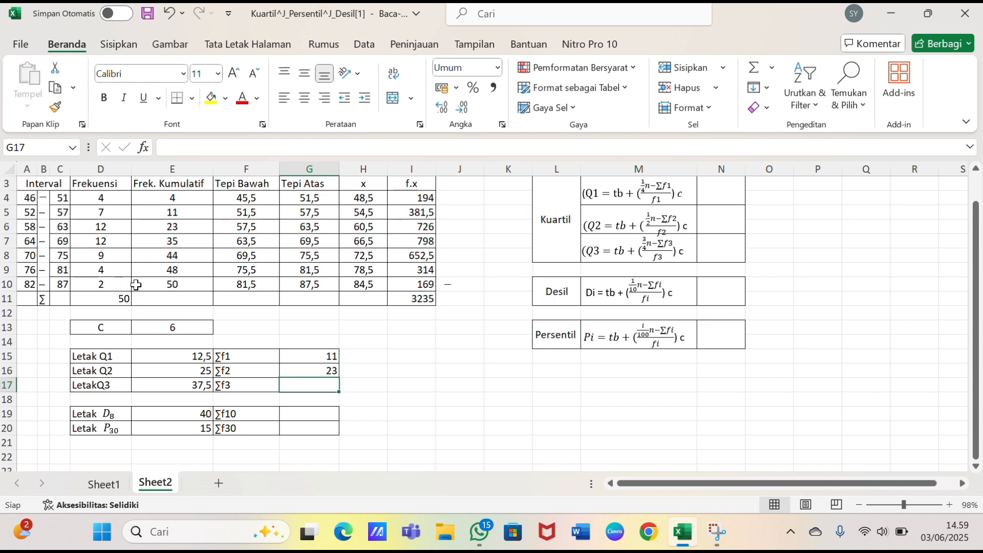
{"action": "type", "text": "="}
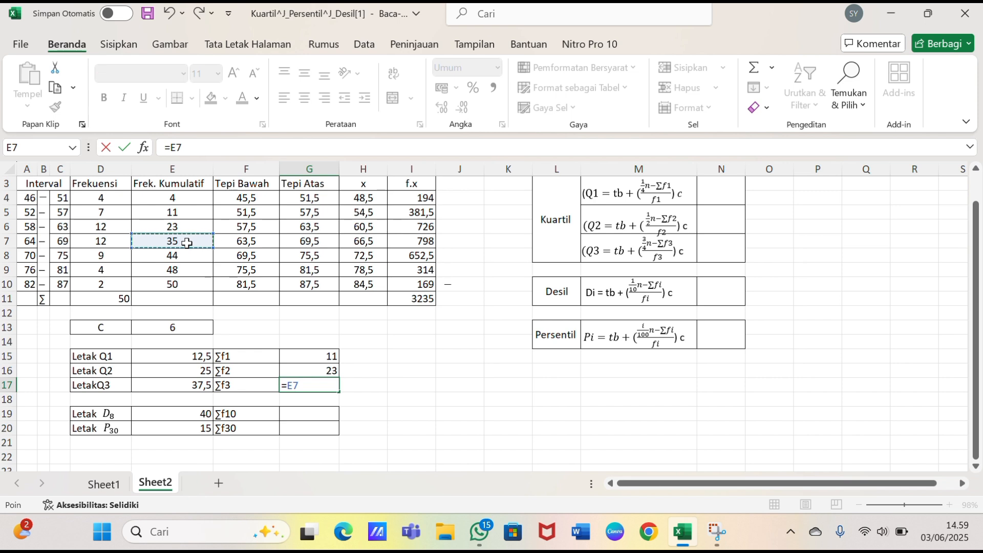
{"action": "key", "text": "Return"}
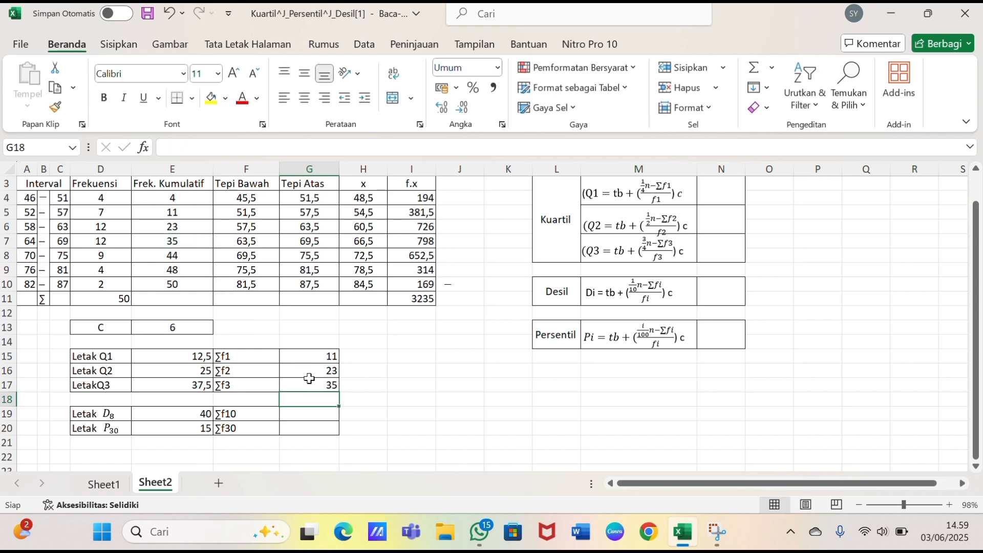
- Fill the ∑f10 cell G19 for decile D8 with a reference to the cumulative frequency in E7
{"action": "scroll", "coordinate": [310, 378], "scroll_direction": "down", "scroll_amount": 1}
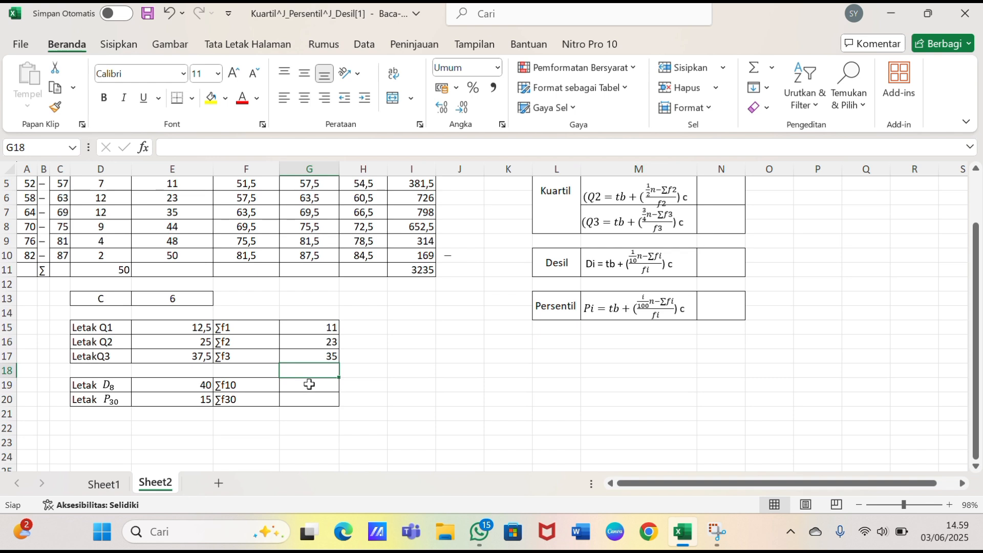
{"action": "left_click", "coordinate": [309, 384]}
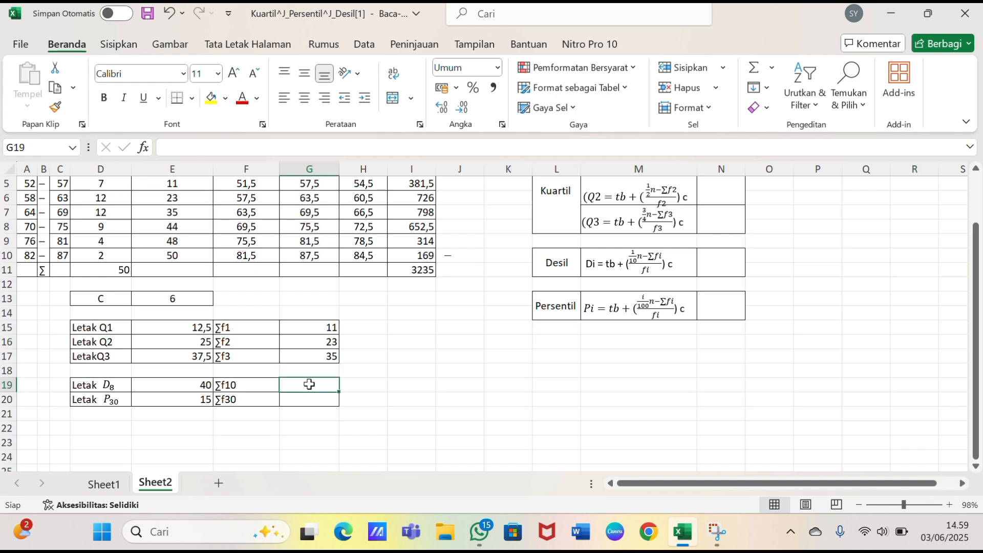
{"action": "type", "text": "="}
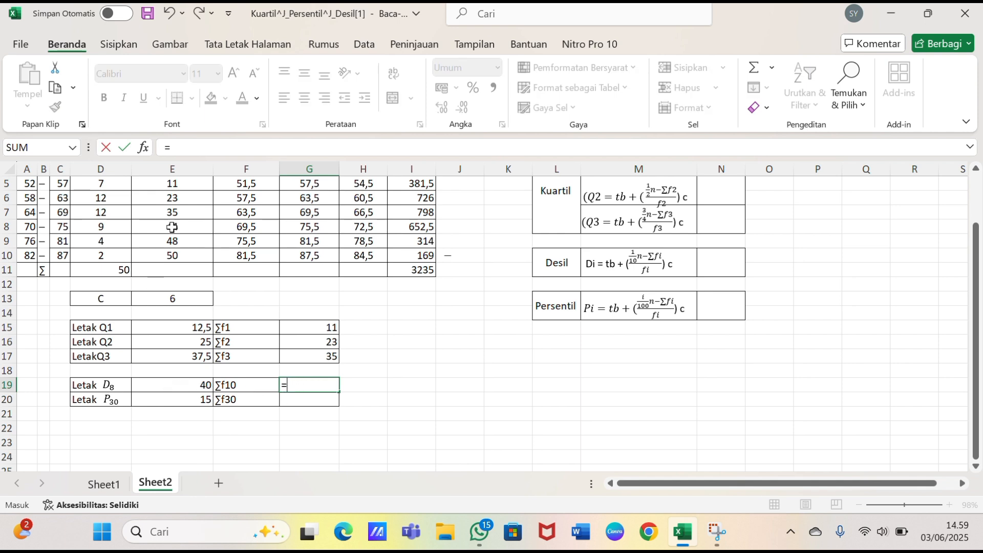
{"action": "scroll", "coordinate": [179, 217], "scroll_direction": "up", "scroll_amount": 3}
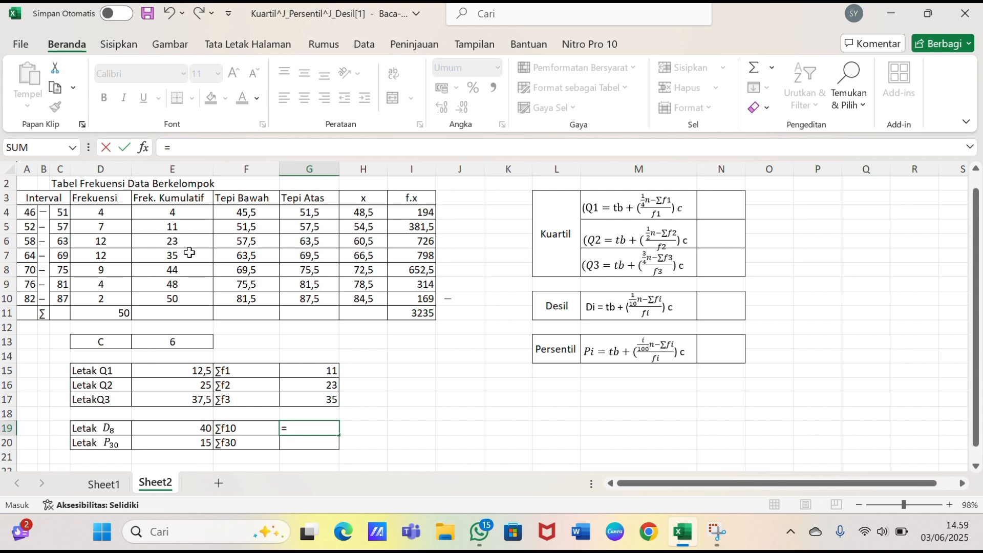
{"action": "left_click", "coordinate": [189, 254]}
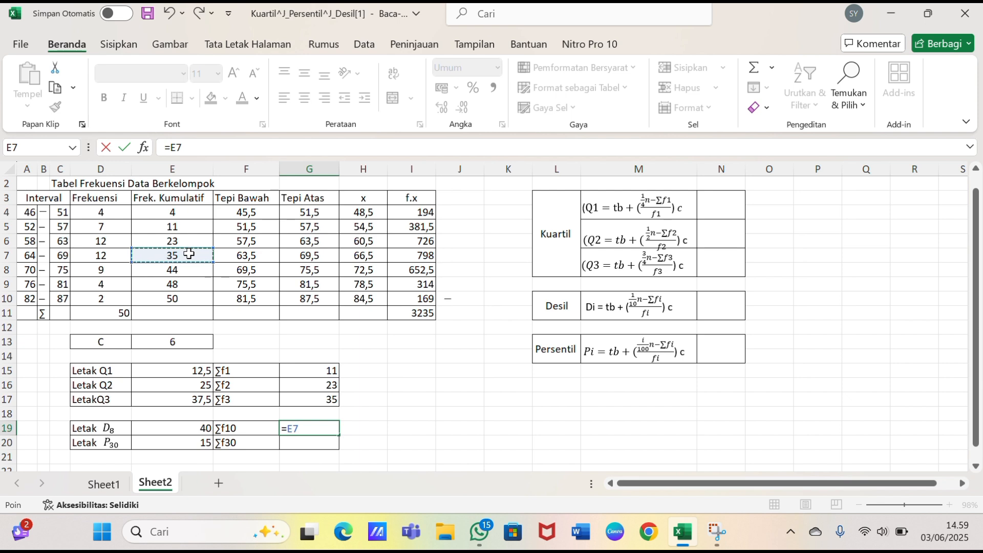
{"action": "key", "text": "Return"}
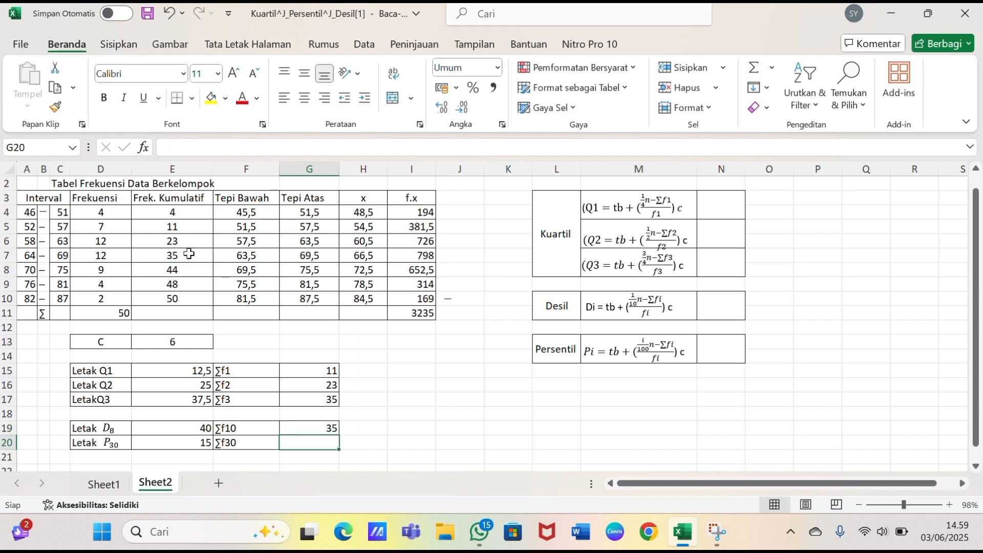
- Link the ∑f30 cell G20 for percentile P30 to the cumulative frequency in E5
{"action": "scroll", "coordinate": [189, 254], "scroll_direction": "down", "scroll_amount": 1}
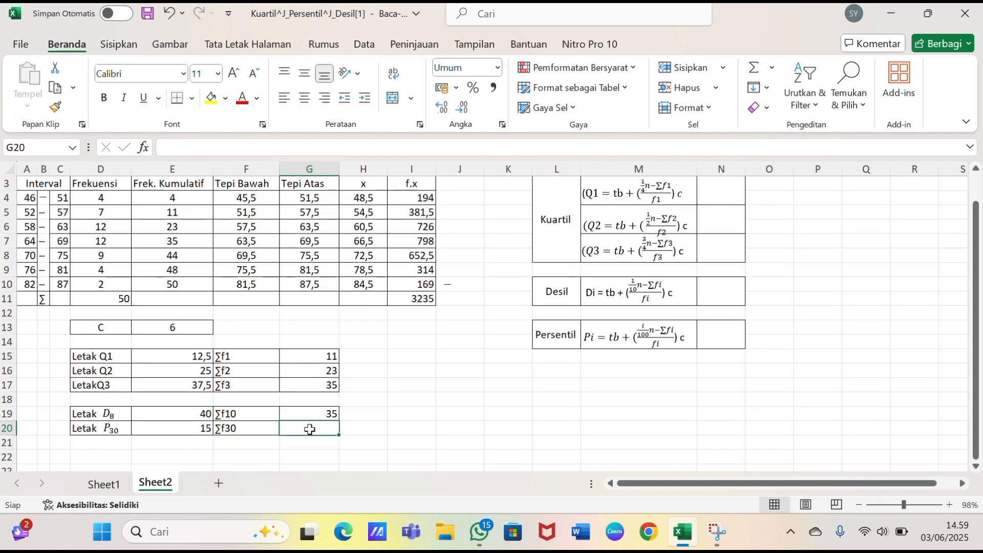
{"action": "type", "text": "="}
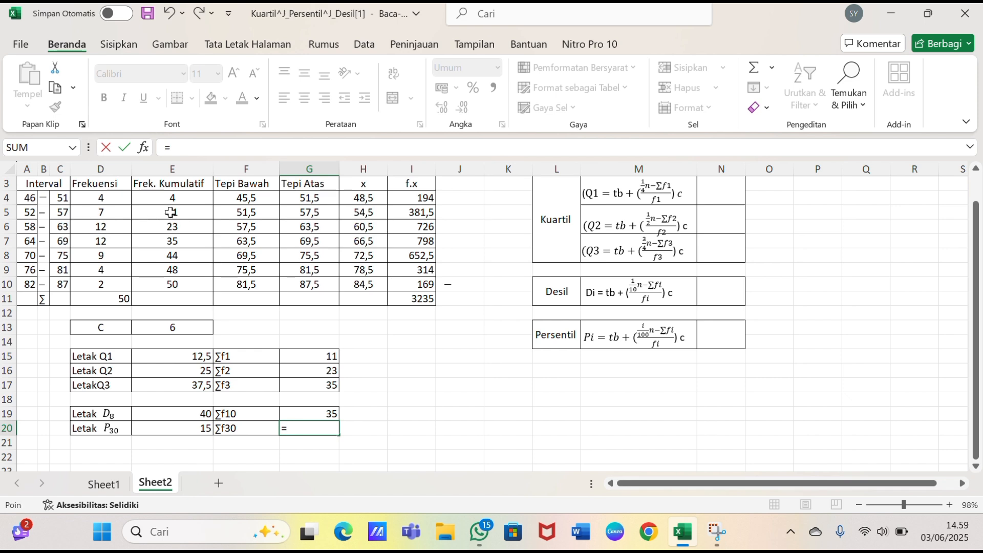
{"action": "left_click", "coordinate": [170, 213]}
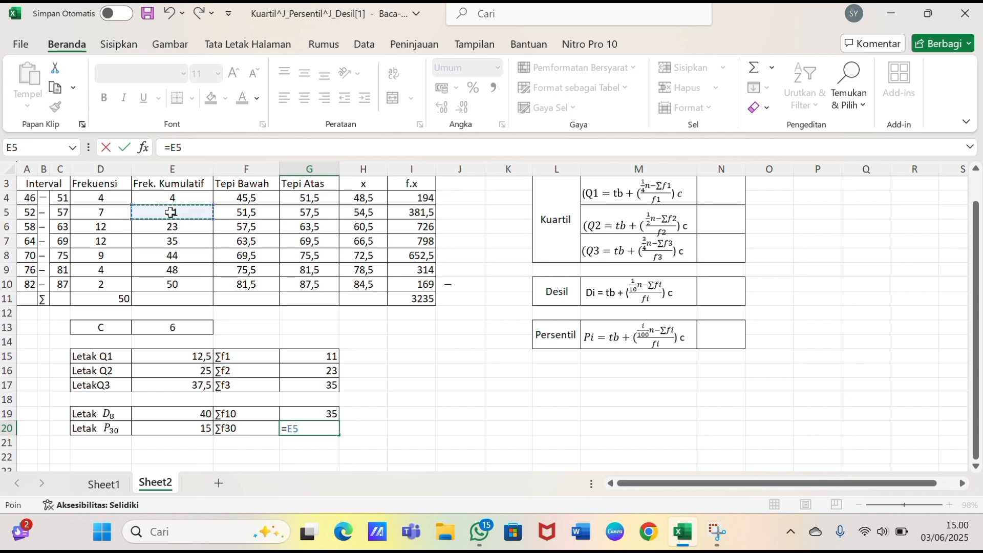
{"action": "key", "text": "Return"}
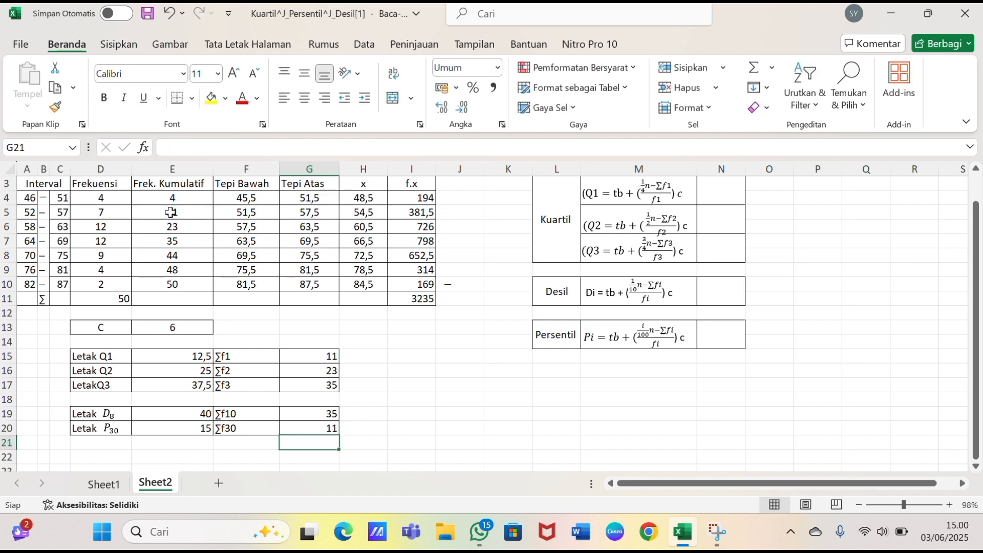
- Calculate quartile Q1 in the result cell N3 beside its formula with =F6+((E15-G15)/D6)*E13
{"action": "scroll", "coordinate": [345, 276], "scroll_direction": "up", "scroll_amount": 1}
{"action": "left_click", "coordinate": [349, 272]}
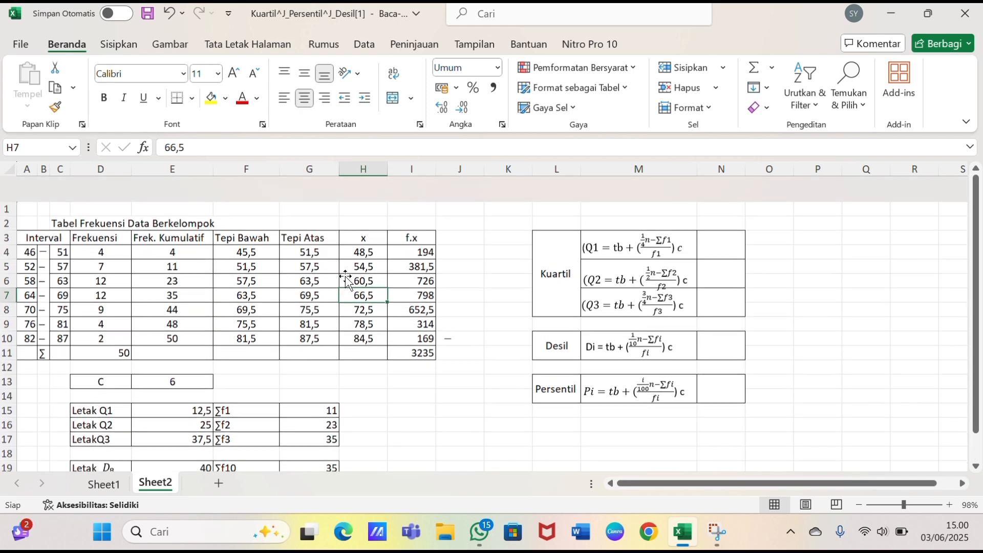
{"action": "left_click", "coordinate": [715, 224]}
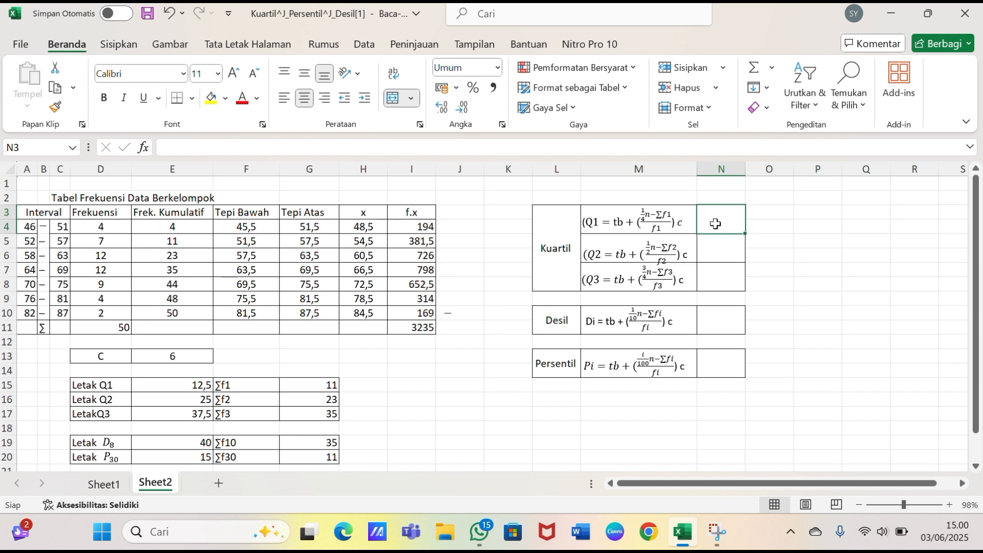
{"action": "type", "text": "="}
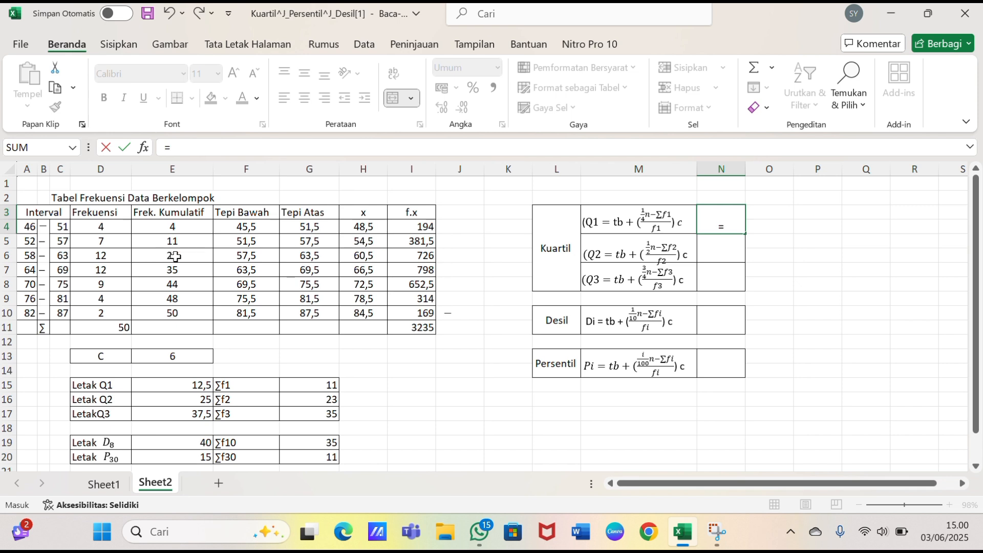
{"action": "left_click", "coordinate": [219, 257]}
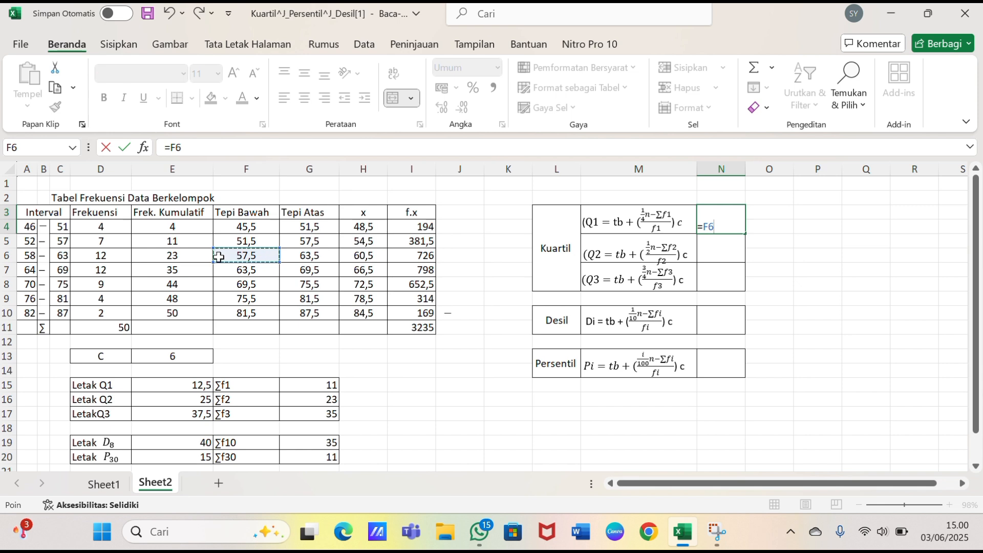
{"action": "type", "text": "+(("}
{"action": "left_click", "coordinate": [135, 388]}
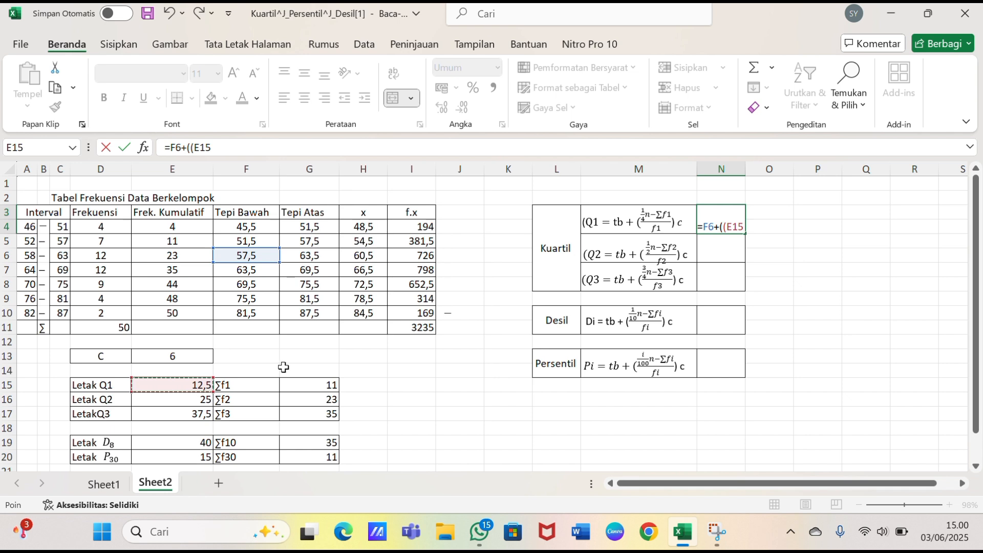
{"action": "type", "text": "_"}
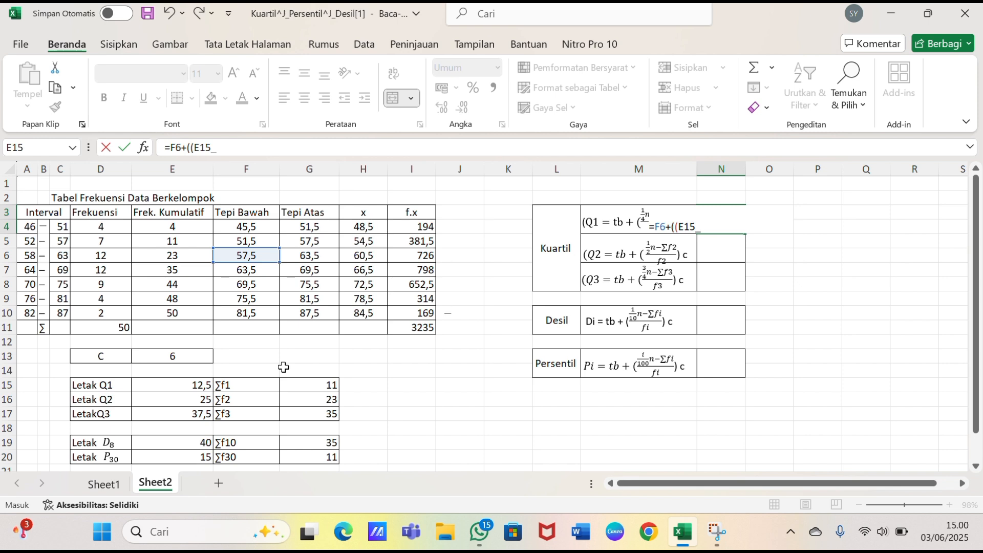
{"action": "key", "text": "BackSpace"}
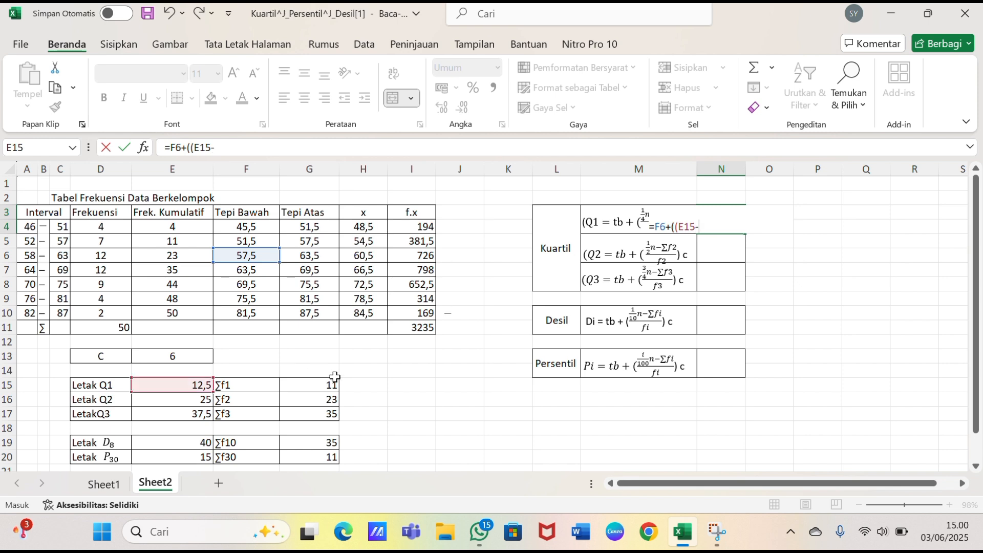
{"action": "left_click", "coordinate": [317, 384]}
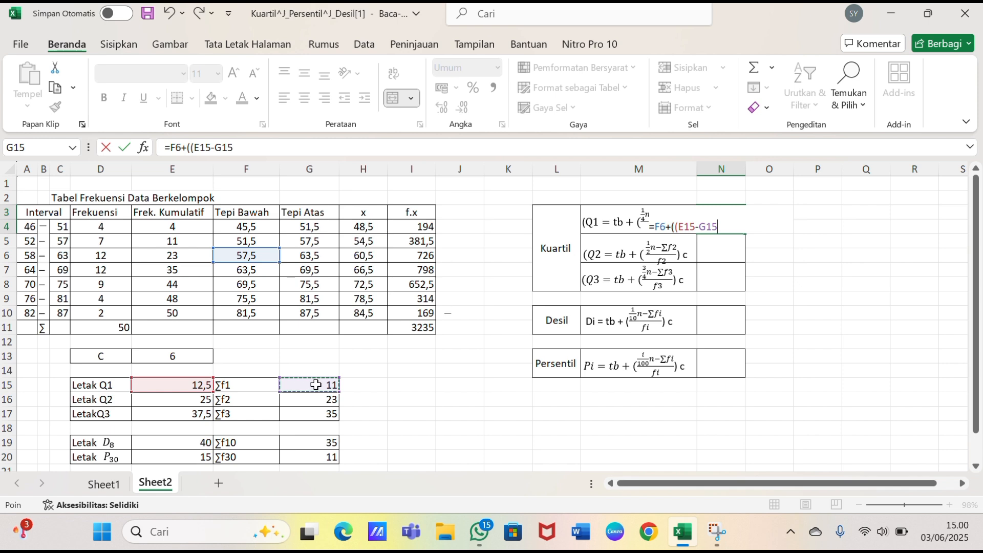
{"action": "type", "text": ")/"}
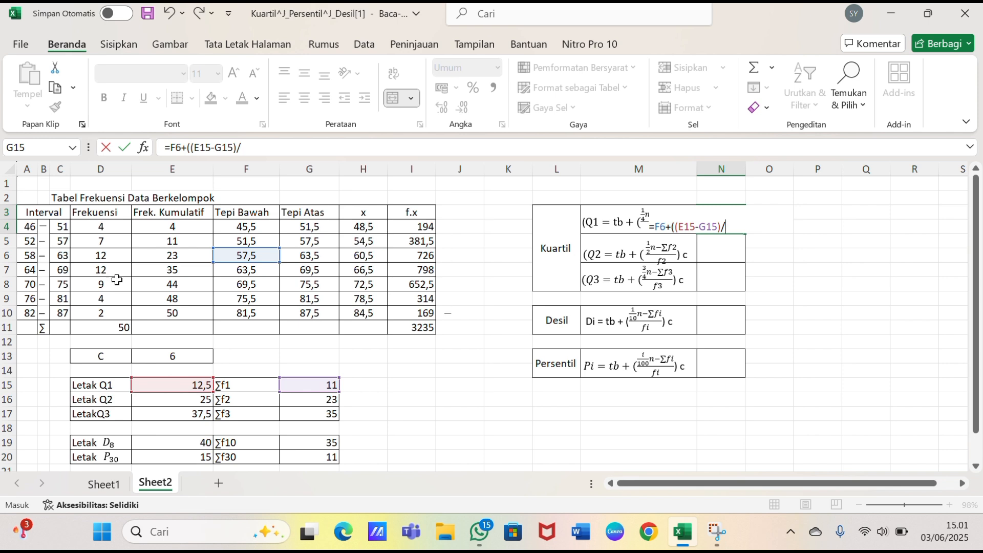
{"action": "left_click", "coordinate": [115, 251]}
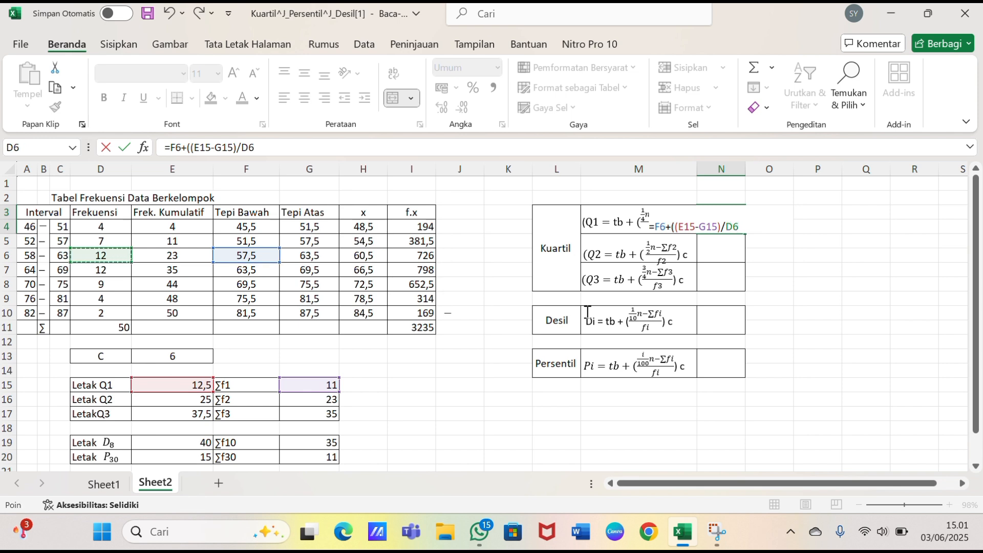
{"action": "type", "text": ")*"}
{"action": "left_click", "coordinate": [197, 350]}
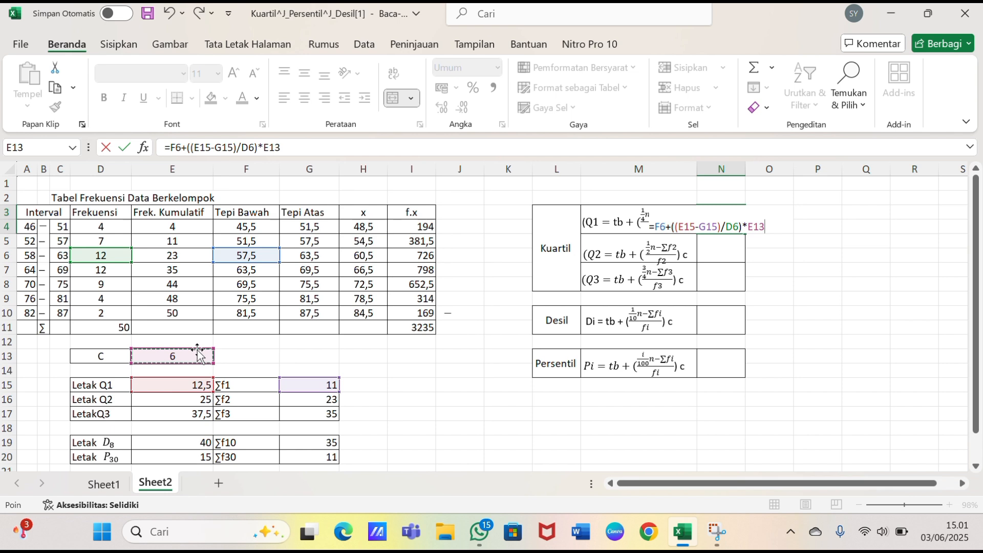
{"action": "key", "text": "Return"}
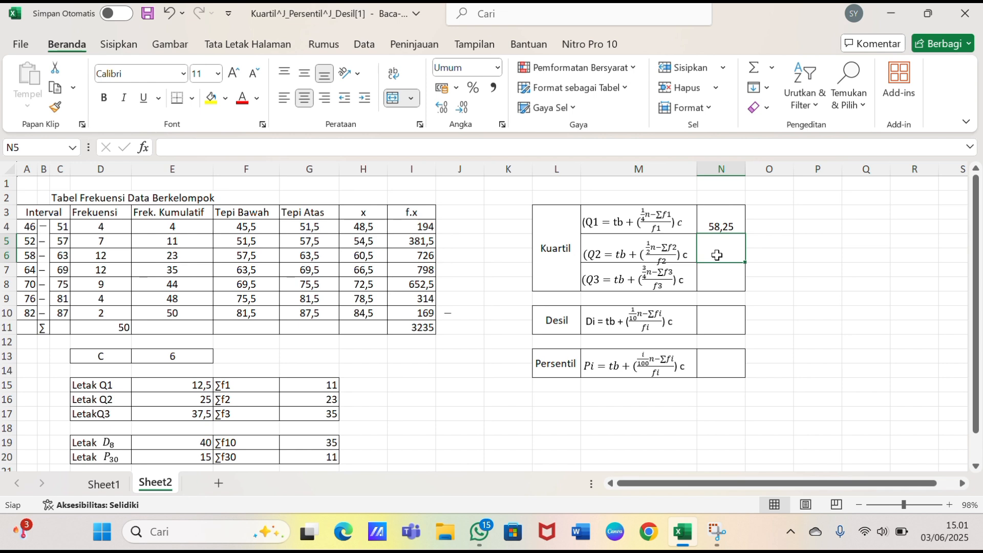
- Calculate quartile Q2 in the result cell N5 with =F7+((E16-G16)/D7)*E13
{"action": "type", "text": "="}
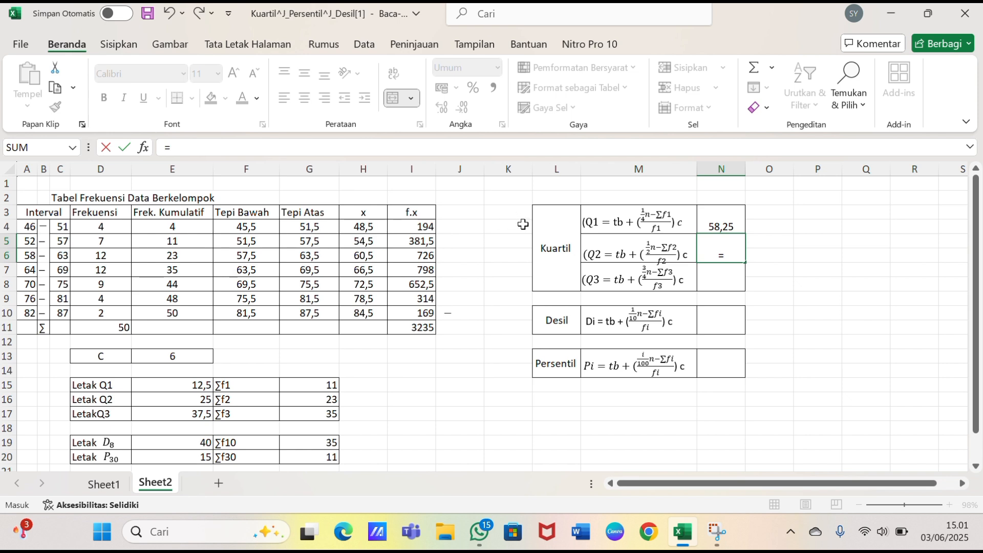
{"action": "left_click", "coordinate": [253, 274]}
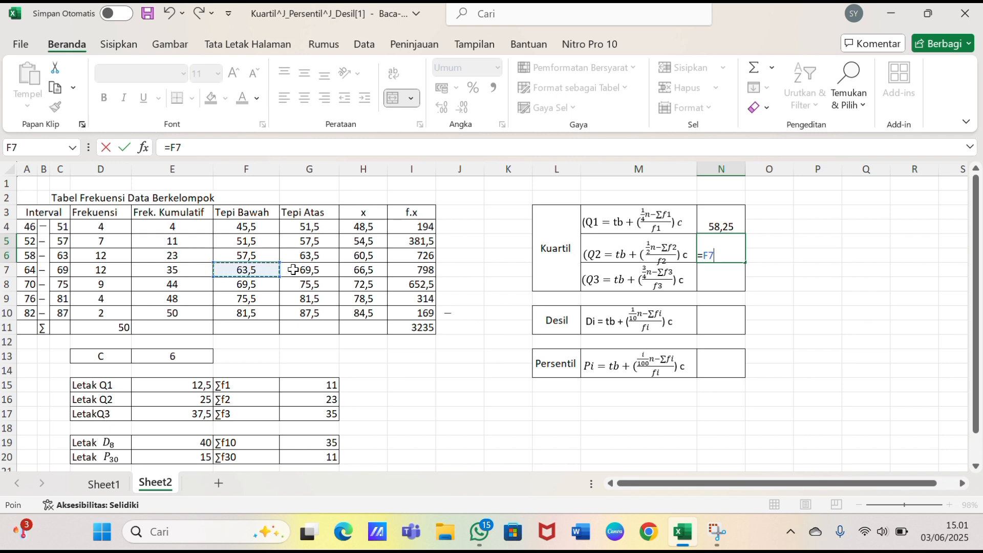
{"action": "type", "text": "+(("}
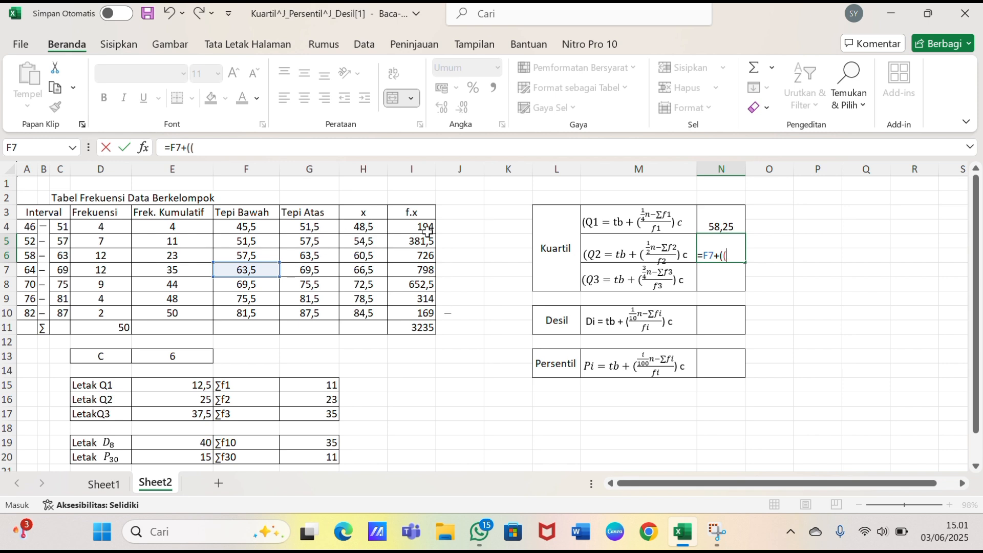
{"action": "left_click", "coordinate": [180, 398]}
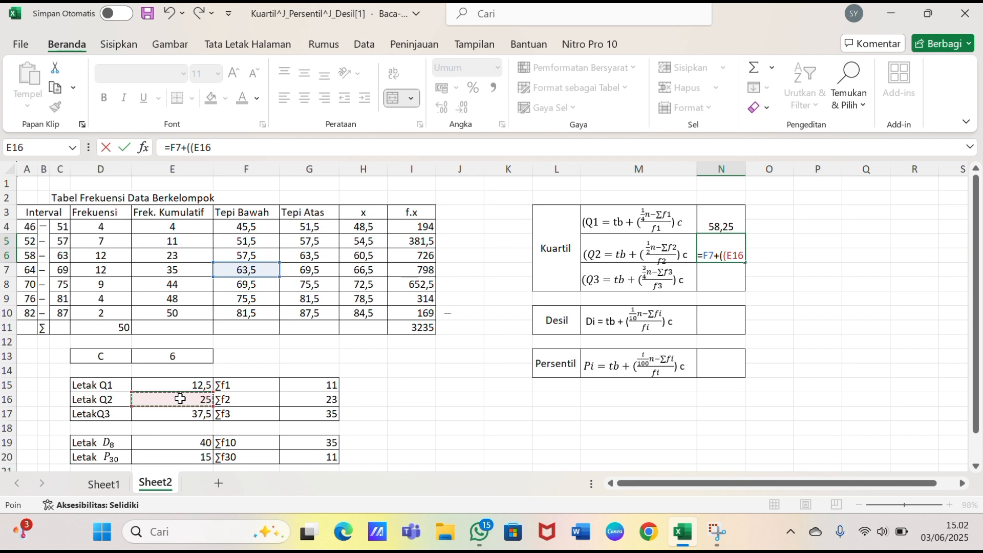
{"action": "type", "text": "_"}
{"action": "key", "text": "BackSpace"}
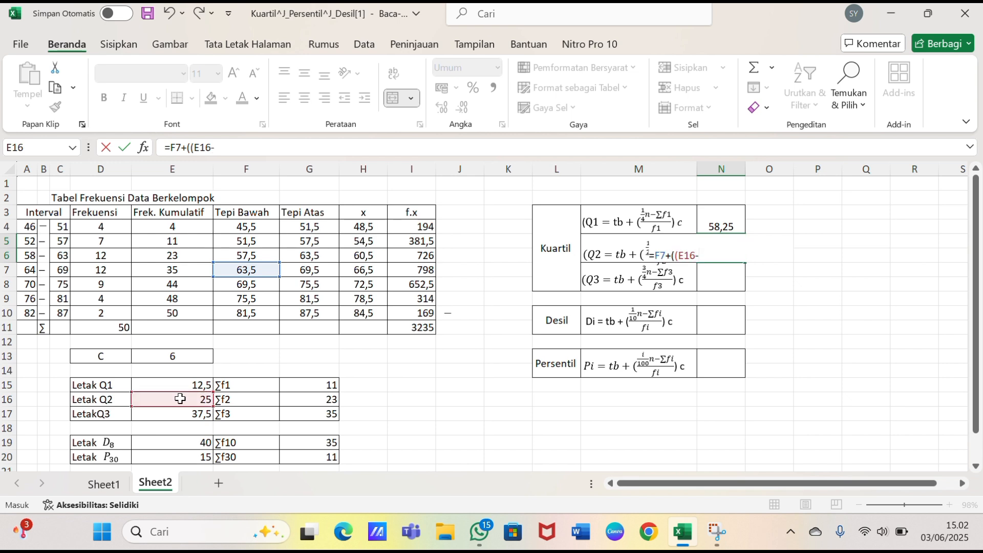
{"action": "type", "text": "-"}
{"action": "left_click", "coordinate": [313, 398]}
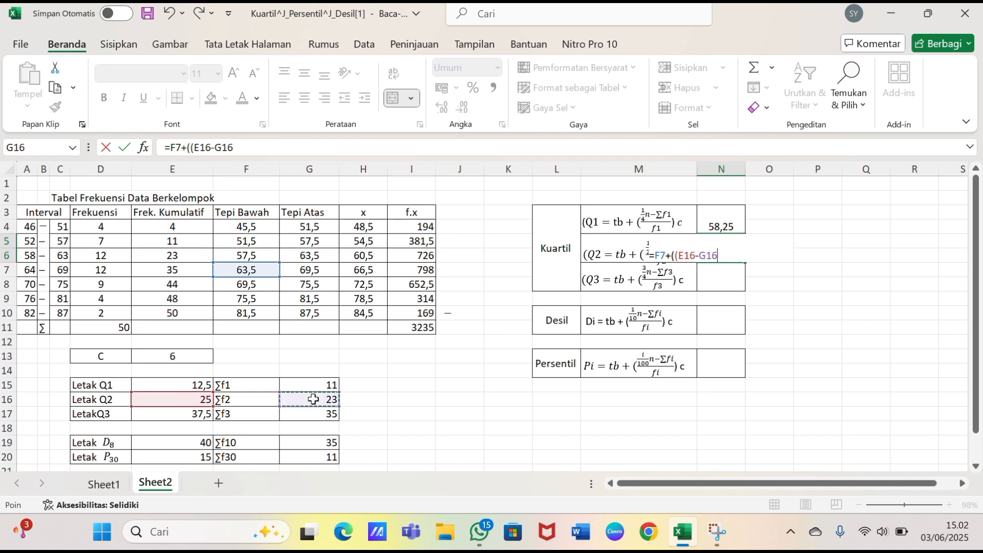
{"action": "type", "text": ")/"}
{"action": "left_click", "coordinate": [115, 272]}
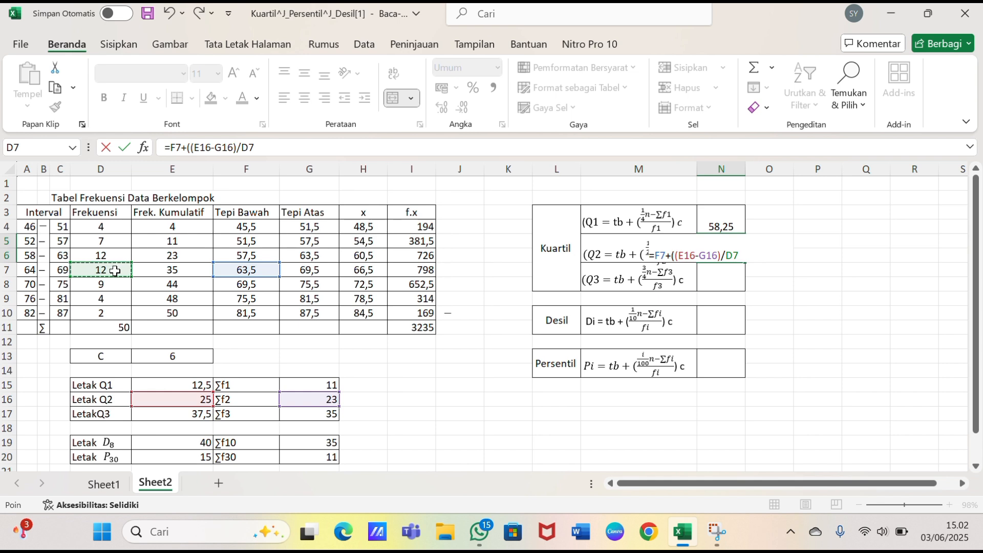
{"action": "type", "text": ")*"}
{"action": "left_click", "coordinate": [148, 360]}
{"action": "key", "text": "Return"}
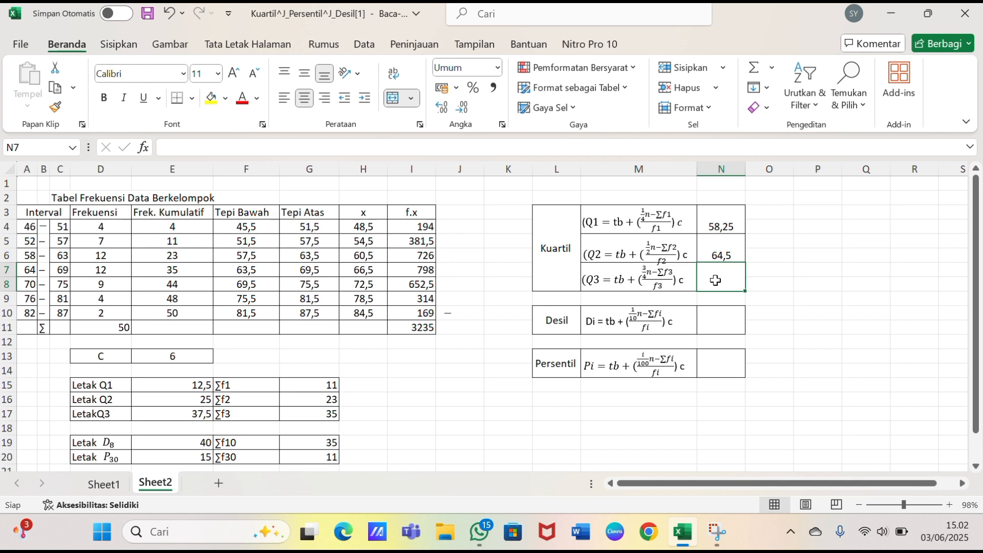
- Calculate quartile Q3 in the result cell N7 beside its formula with =F8+((E17-G17)/D8)*E13
{"action": "type", "text": "="}
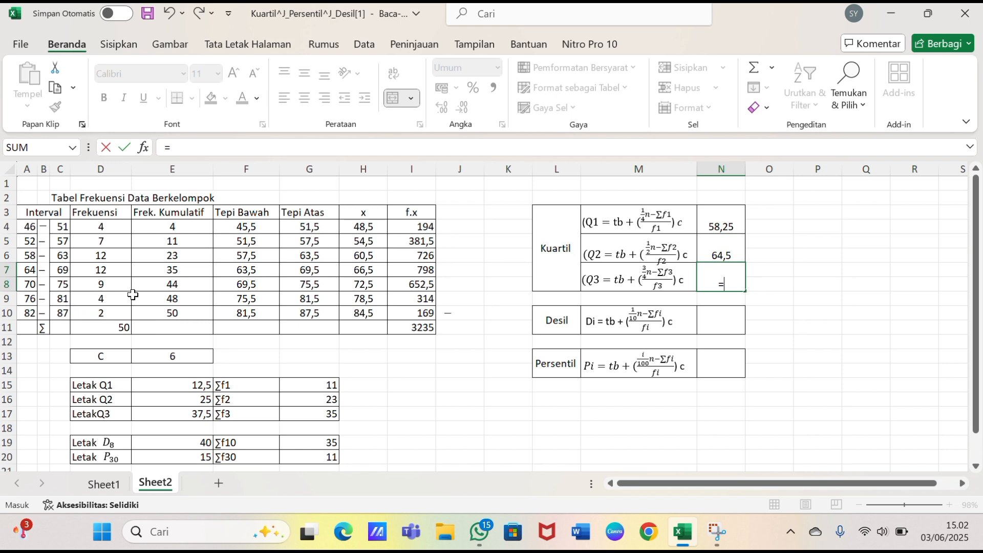
{"action": "left_click", "coordinate": [245, 285]}
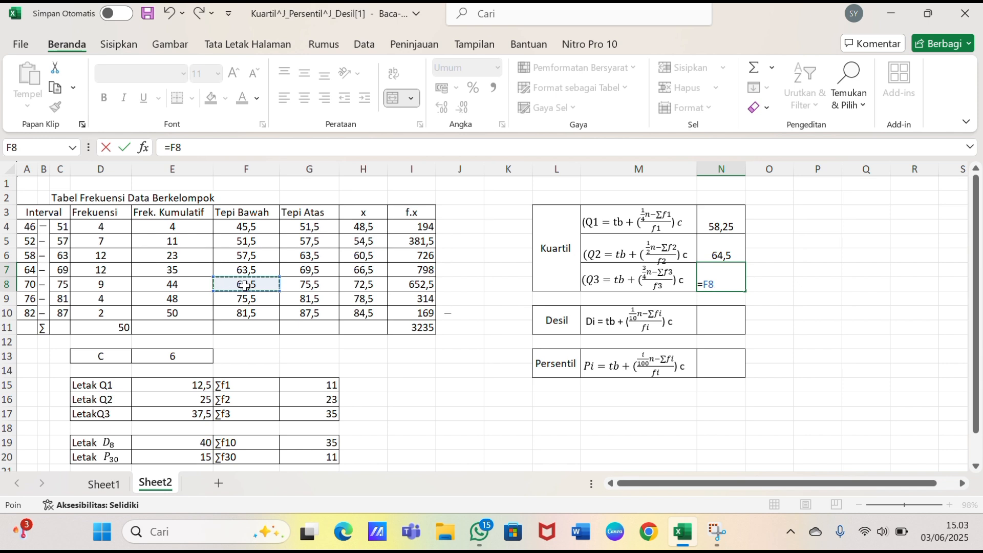
{"action": "type", "text": "+(("}
{"action": "left_click", "coordinate": [189, 413]}
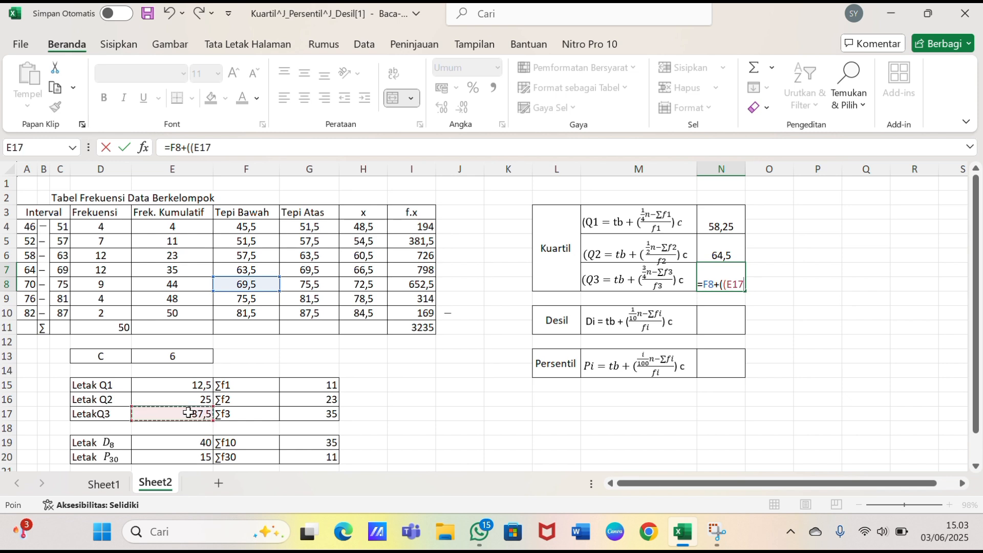
{"action": "type", "text": "_"}
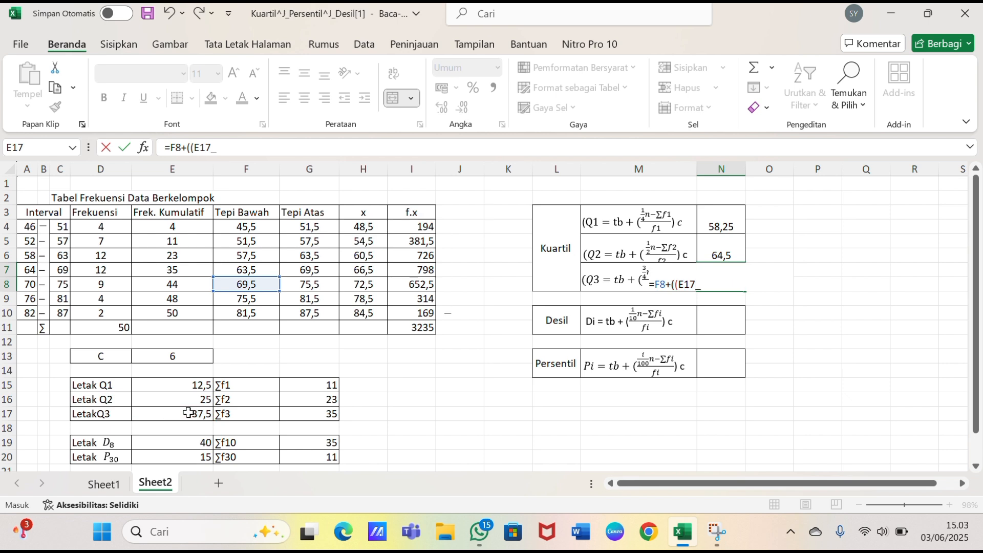
{"action": "key", "text": "BackSpace"}
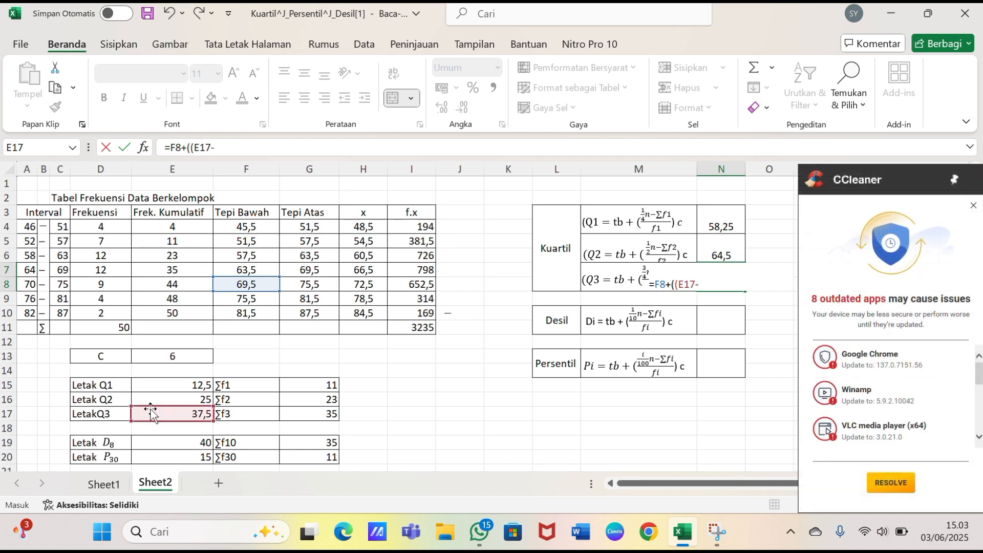
{"action": "left_click", "coordinate": [290, 413]}
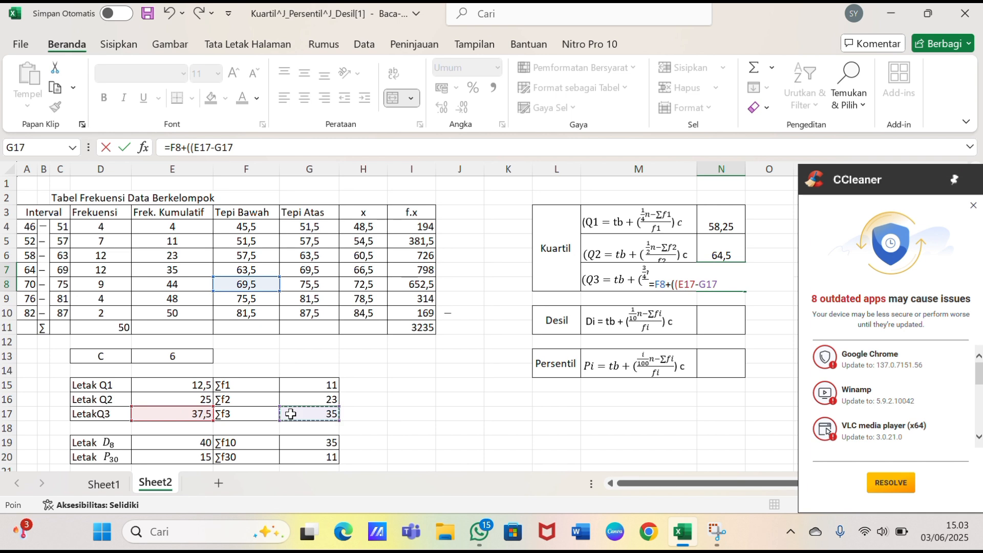
{"action": "left_click", "coordinate": [973, 206]}
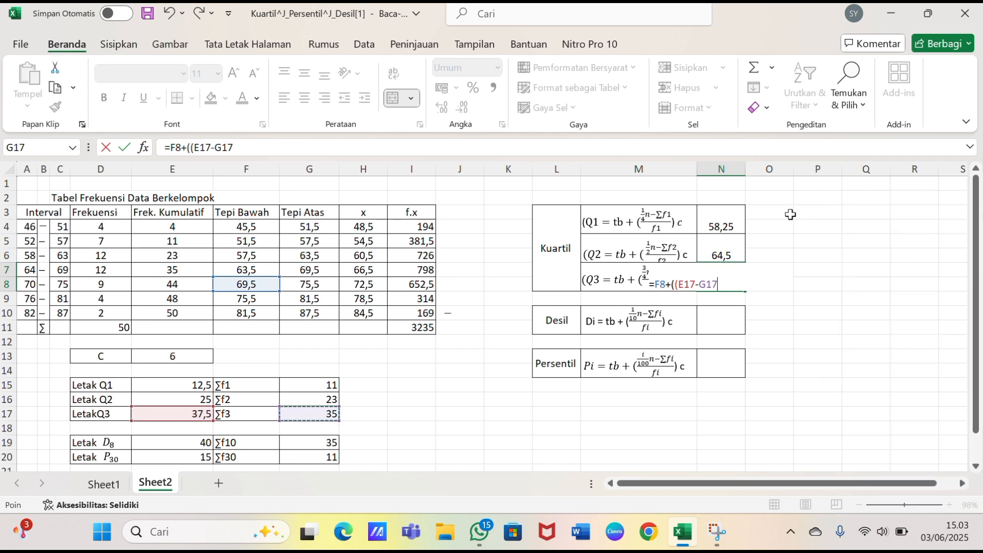
{"action": "type", "text": ")/"}
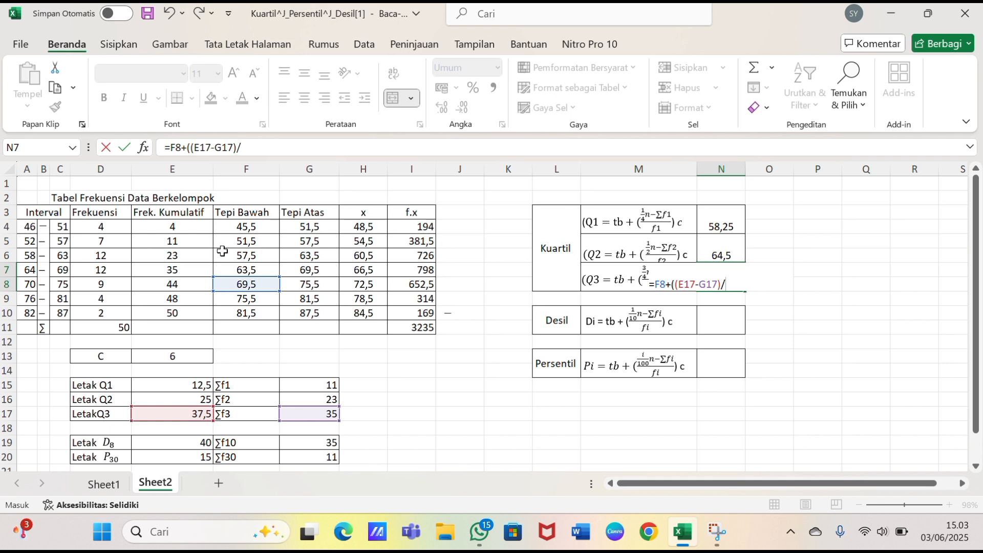
{"action": "left_click", "coordinate": [114, 272]}
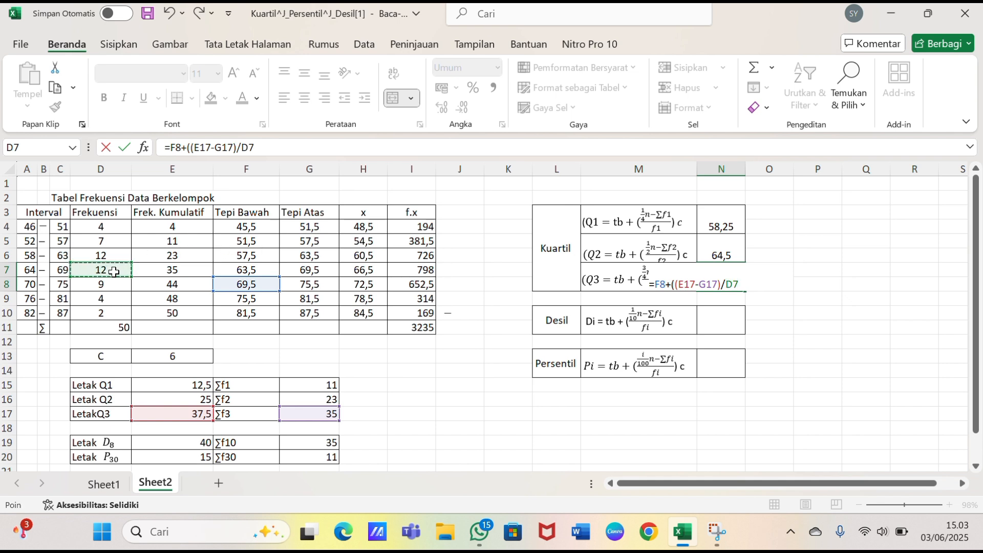
{"action": "left_click", "coordinate": [115, 280]}
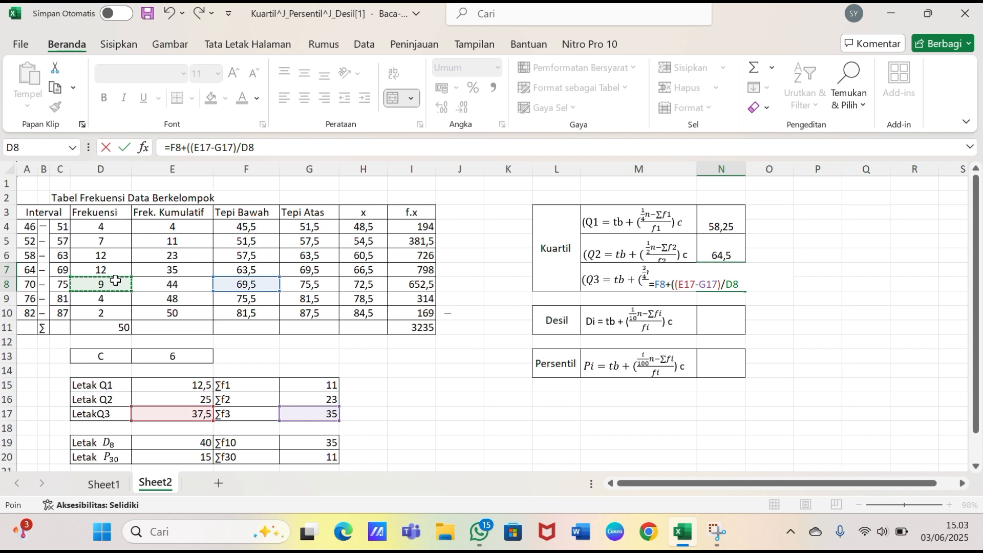
{"action": "type", "text": ")*"}
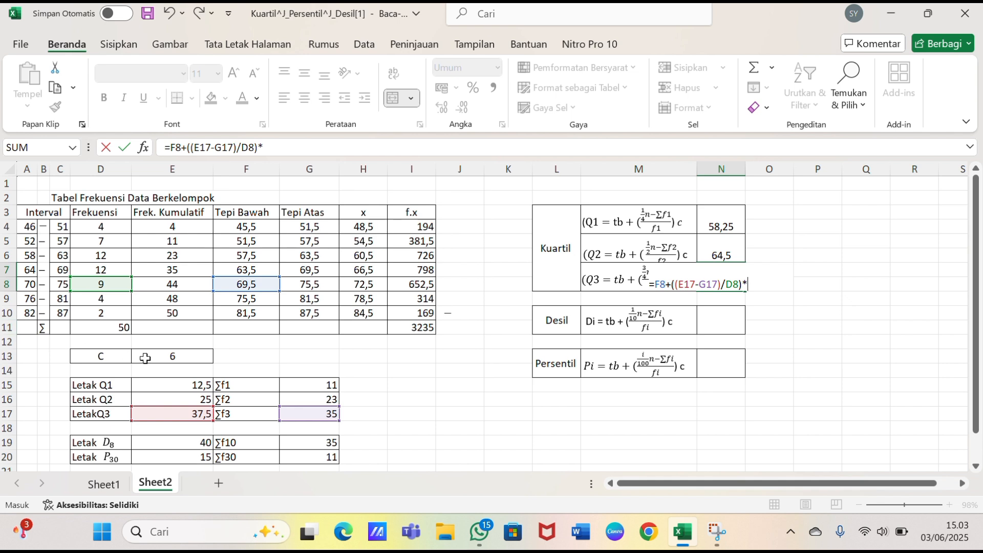
{"action": "left_click", "coordinate": [162, 360]}
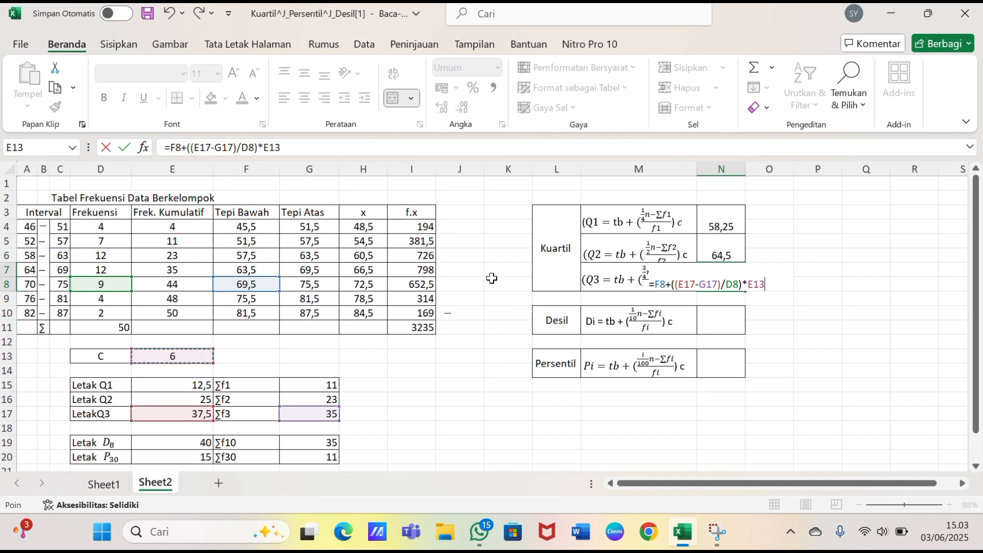
{"action": "key", "text": "Return"}
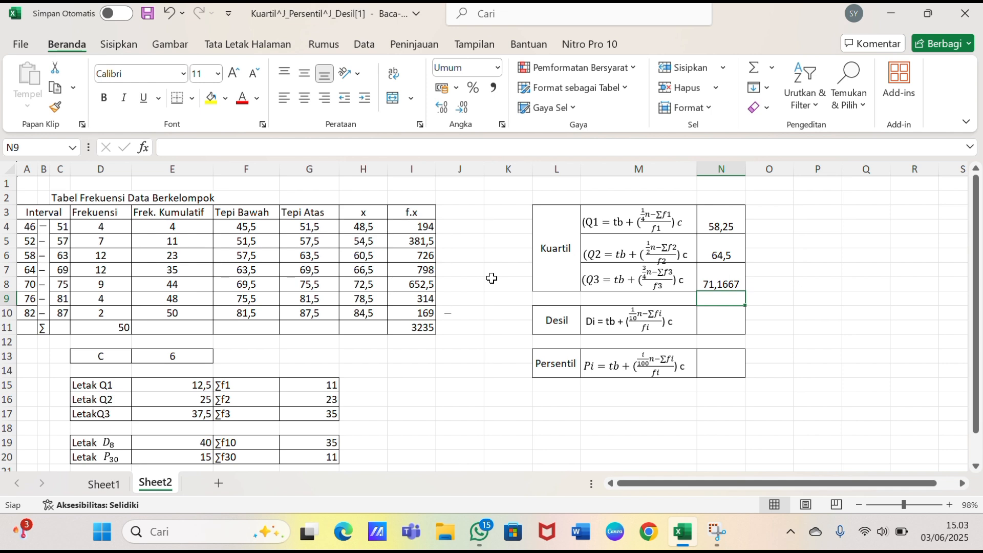
- Calculate decile D8 in the Desil result cell N10 with =F8+((E19-G19)/D8)*E13
{"action": "left_click", "coordinate": [734, 327]}
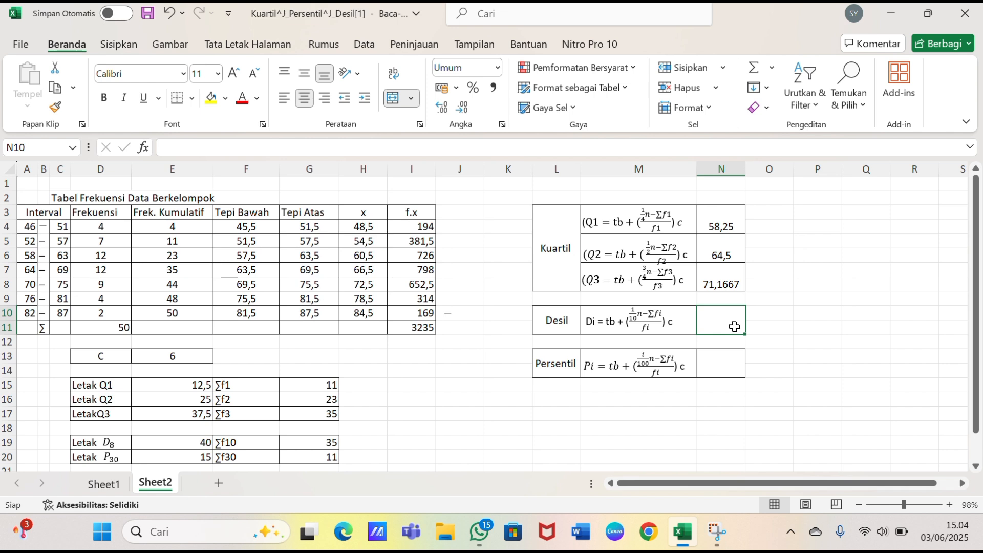
{"action": "type", "text": "="}
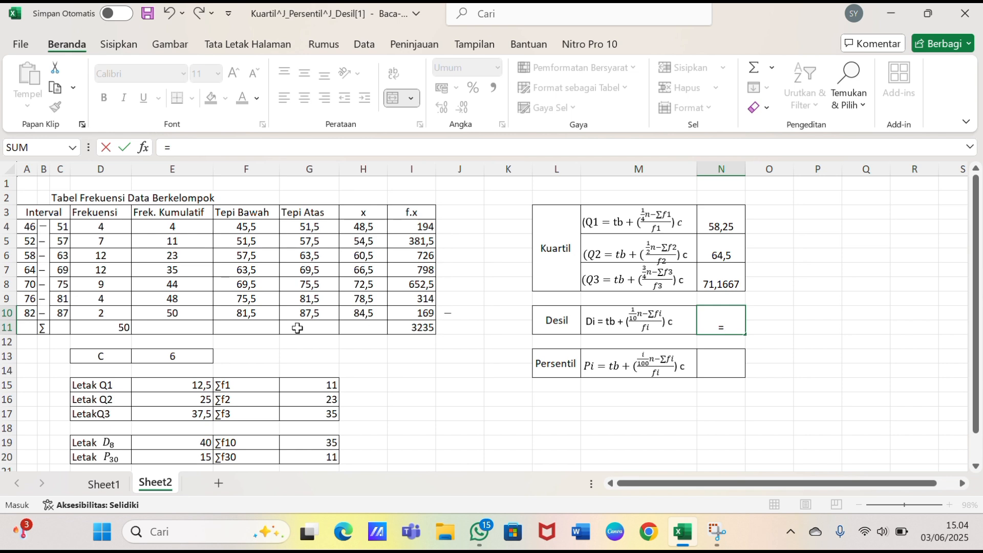
{"action": "left_click", "coordinate": [263, 289]}
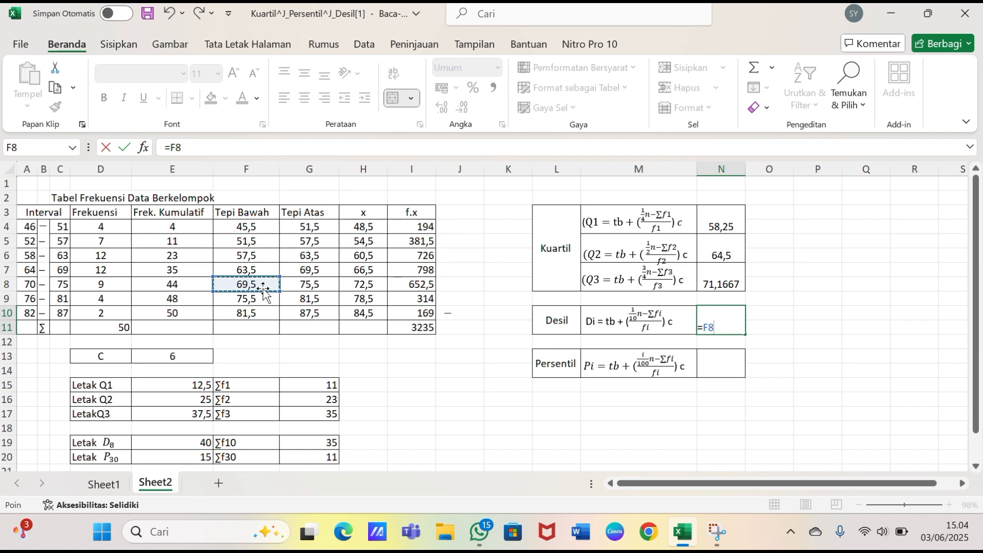
{"action": "type", "text": "+(("}
{"action": "left_click", "coordinate": [185, 441]}
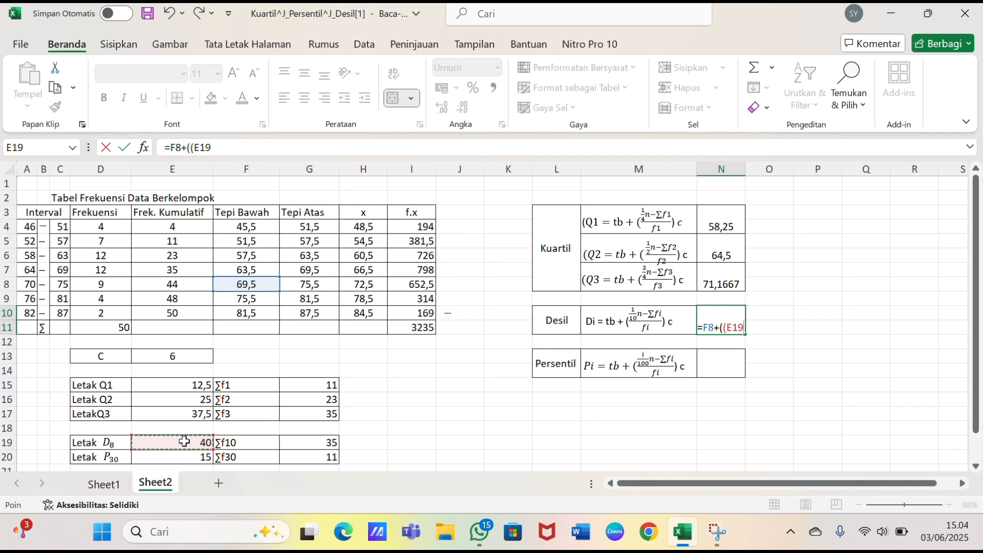
{"action": "type", "text": "_"}
{"action": "key", "text": "BackSpace"}
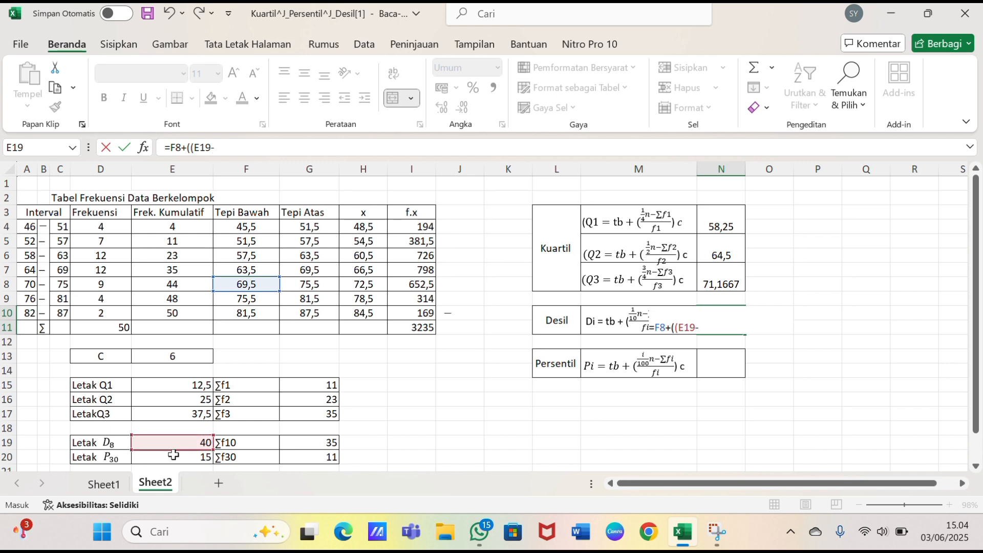
{"action": "left_click", "coordinate": [296, 444]}
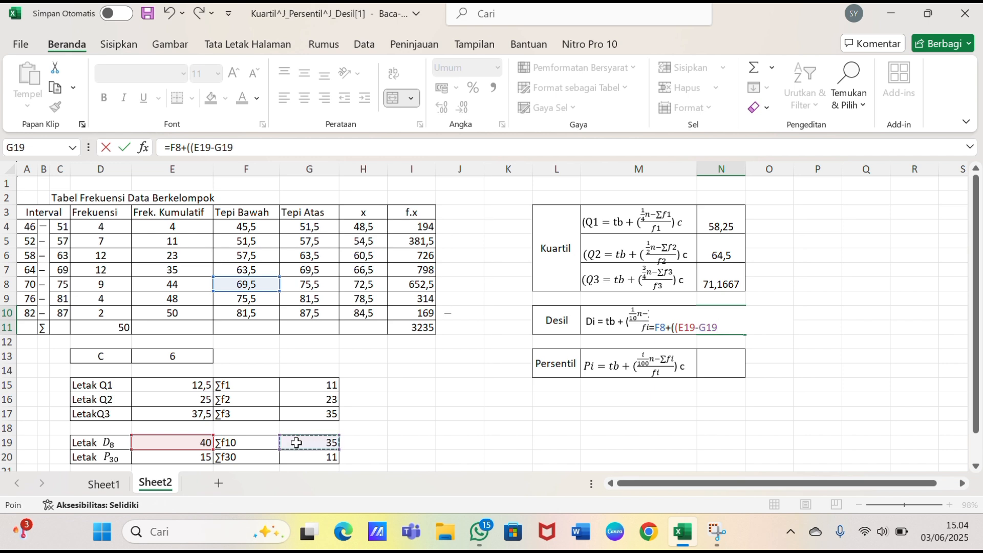
{"action": "type", "text": ")/"}
{"action": "left_click", "coordinate": [105, 283]}
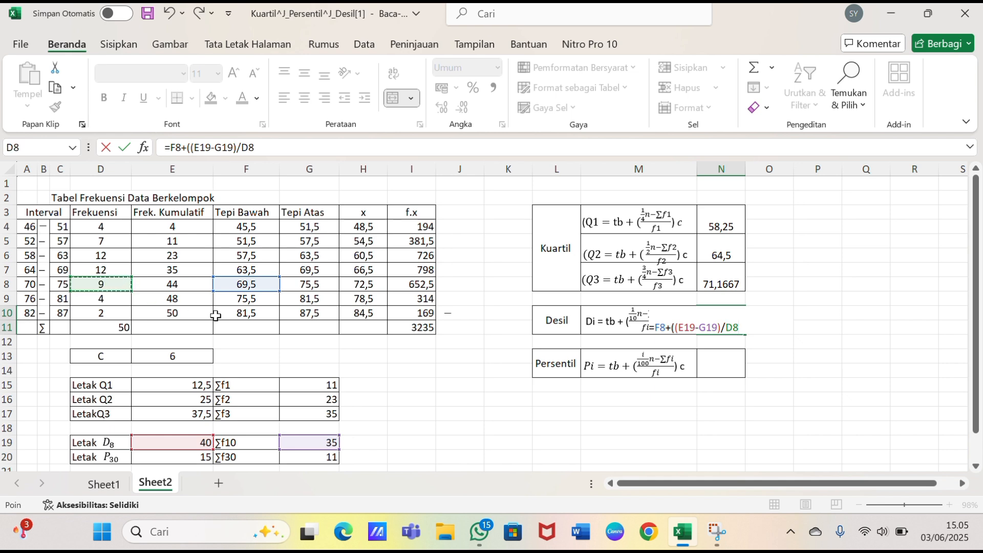
{"action": "type", "text": ")*"}
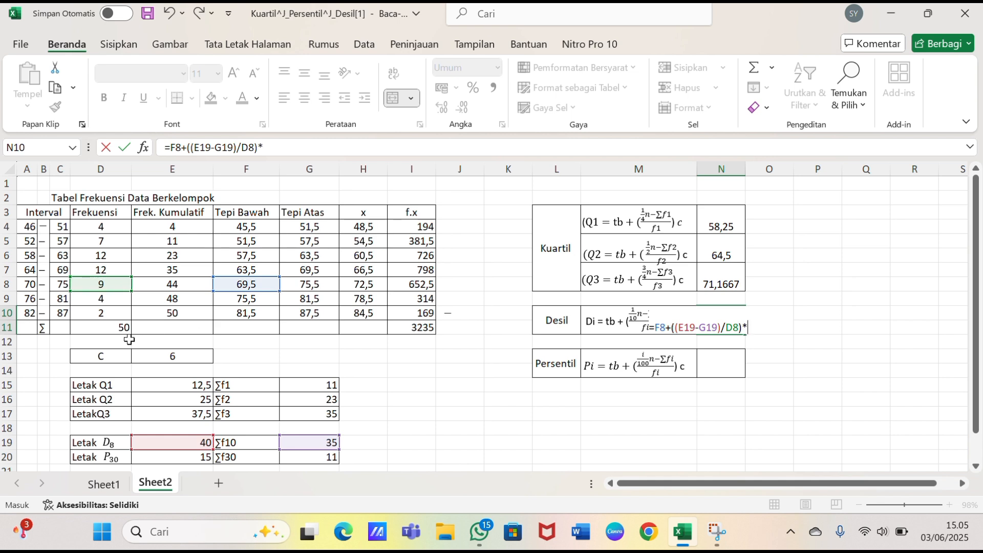
{"action": "left_click", "coordinate": [147, 357]}
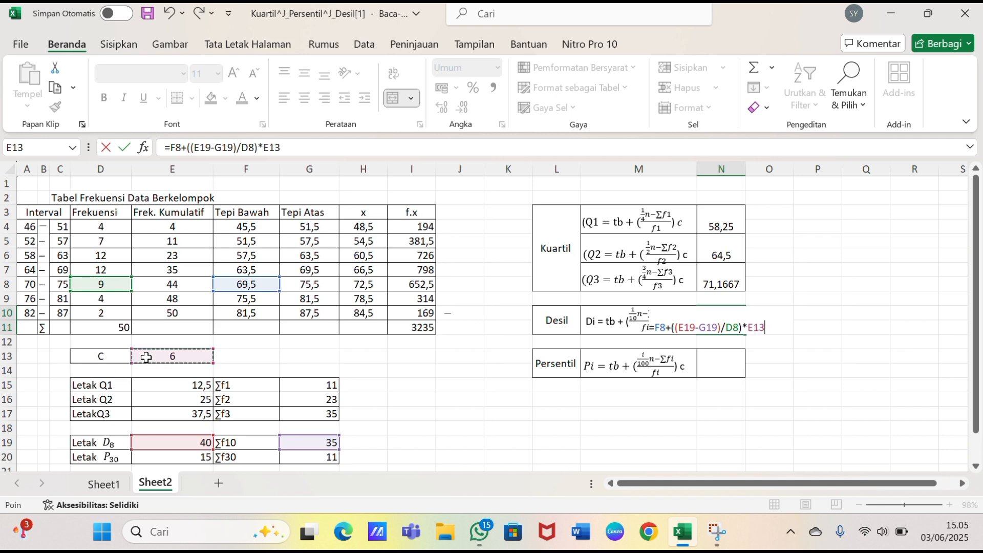
{"action": "key", "text": "Return"}
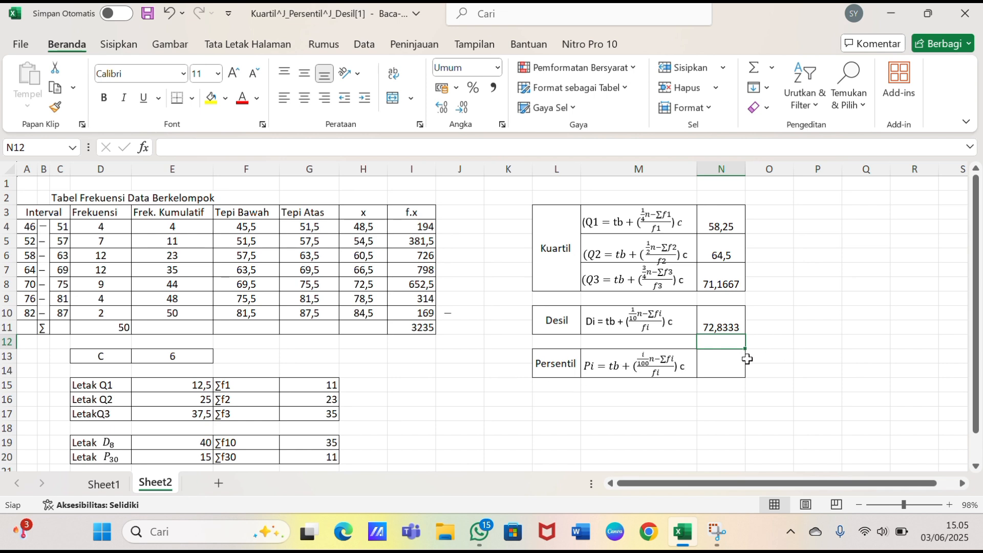
- Calculate percentile P30 in the Persentil result cell N13 with =F6+((E20-G20)/D6)*E13
{"action": "left_click", "coordinate": [731, 361]}
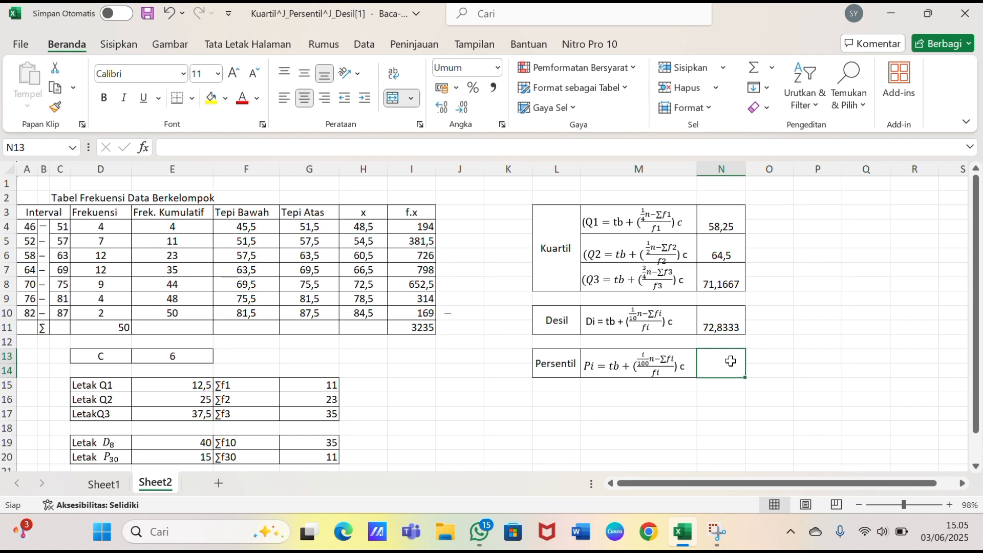
{"action": "type", "text": "="}
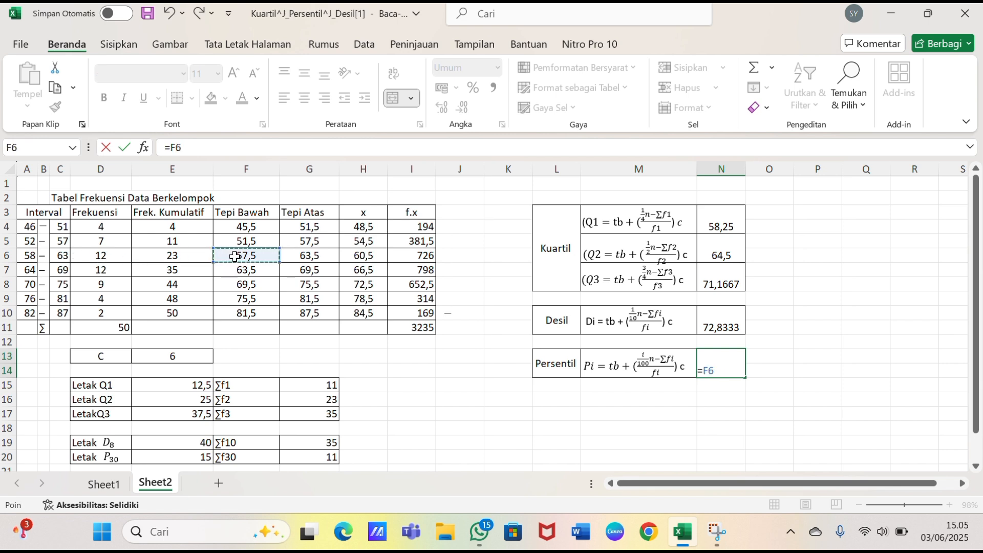
{"action": "type", "text": "+(("}
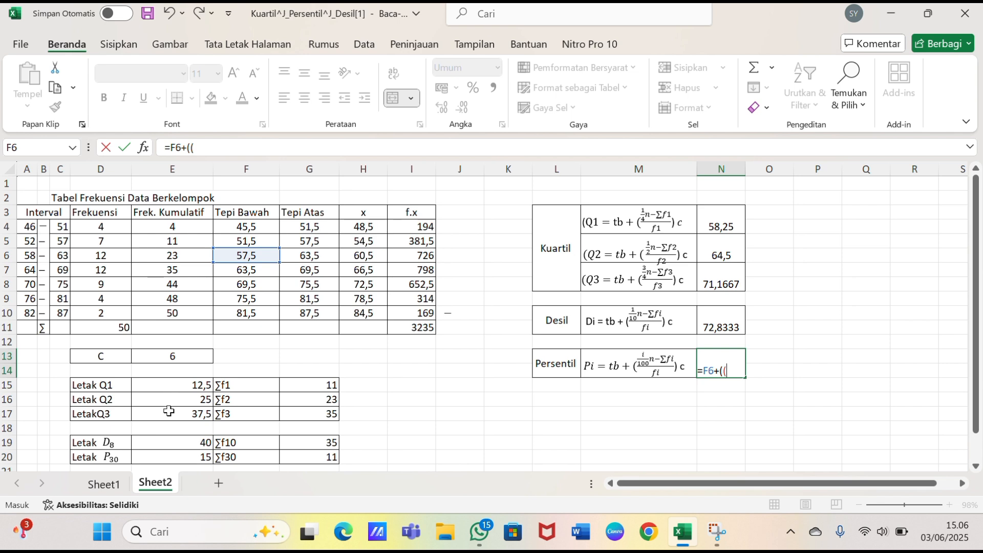
{"action": "left_click", "coordinate": [170, 457]}
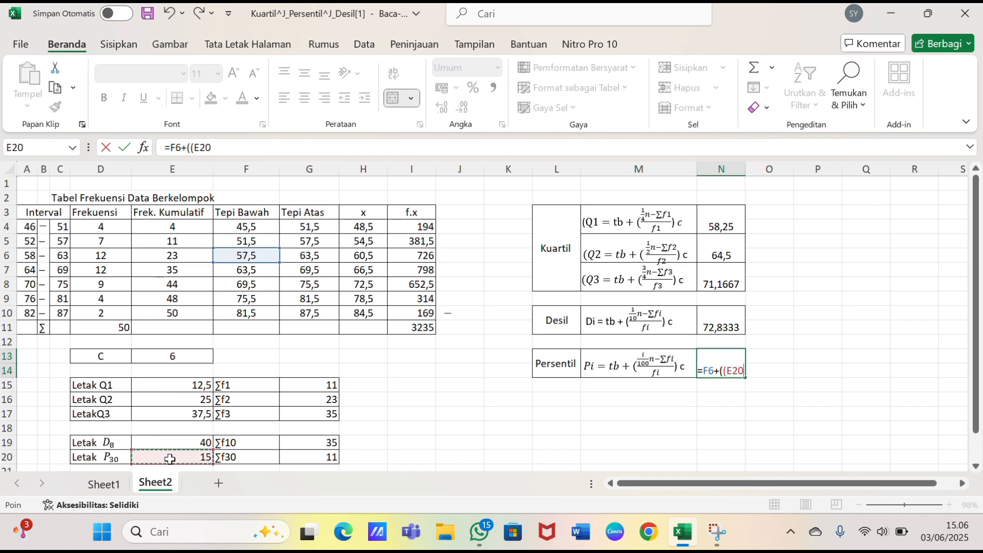
{"action": "type", "text": "_"}
{"action": "key", "text": "BackSpace"}
{"action": "type", "text": "-"}
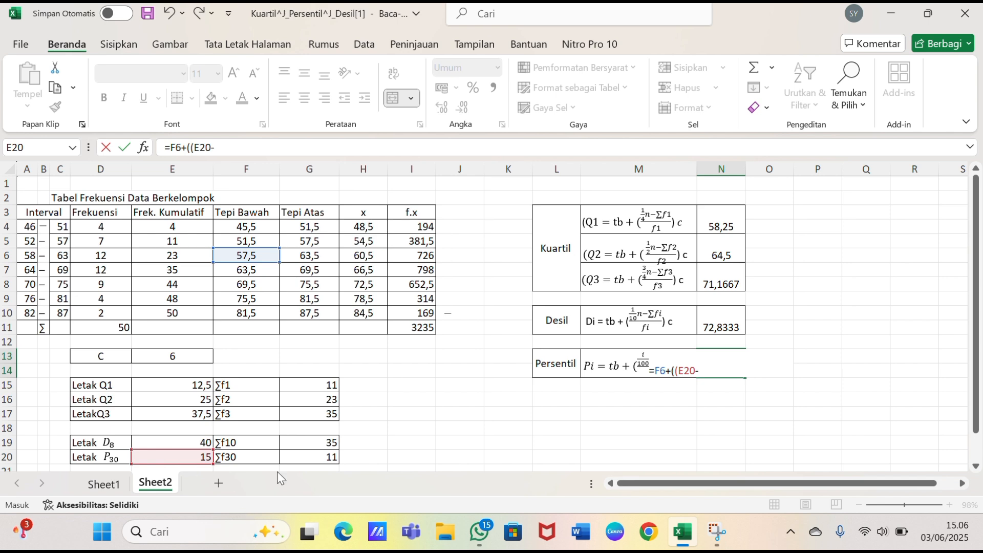
{"action": "left_click", "coordinate": [292, 461]}
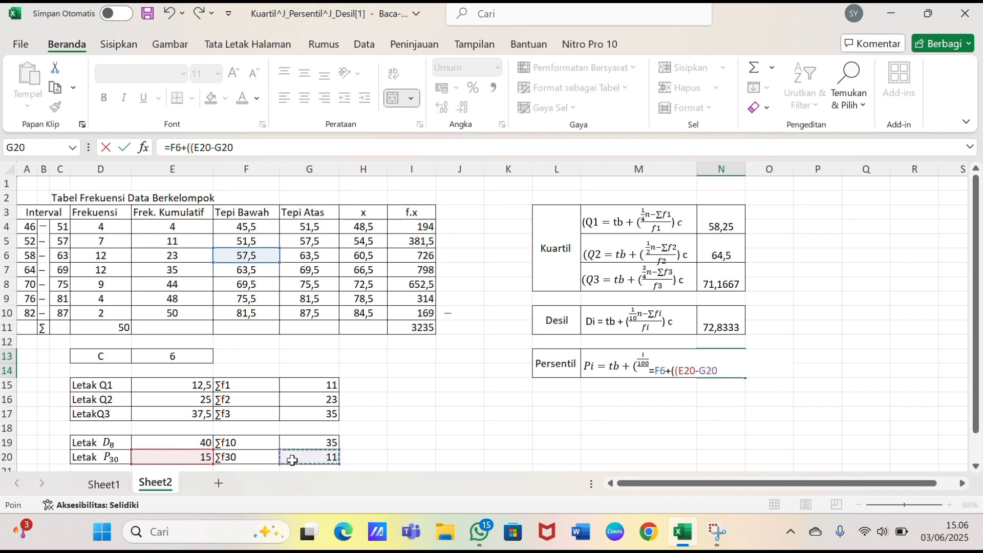
{"action": "type", "text": ")/"}
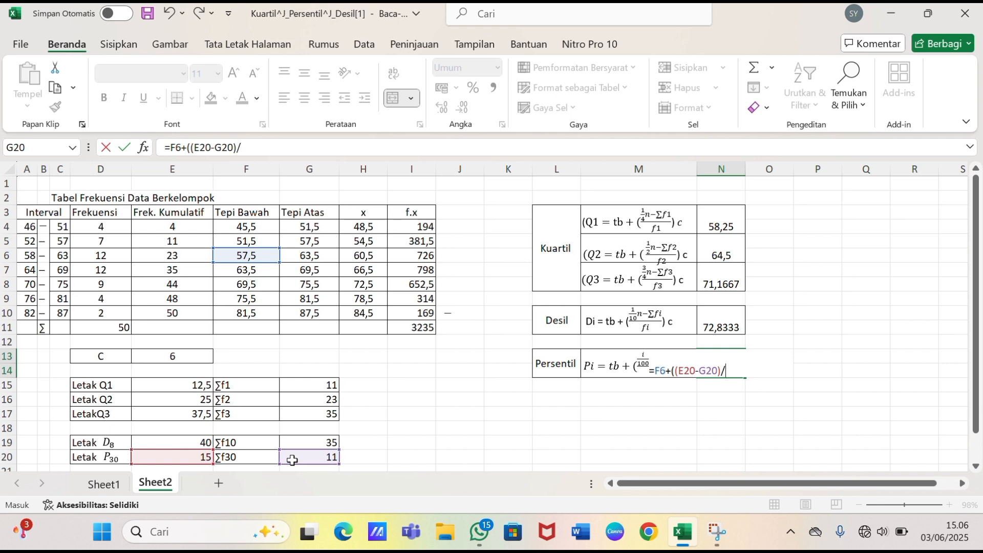
{"action": "left_click", "coordinate": [111, 257]}
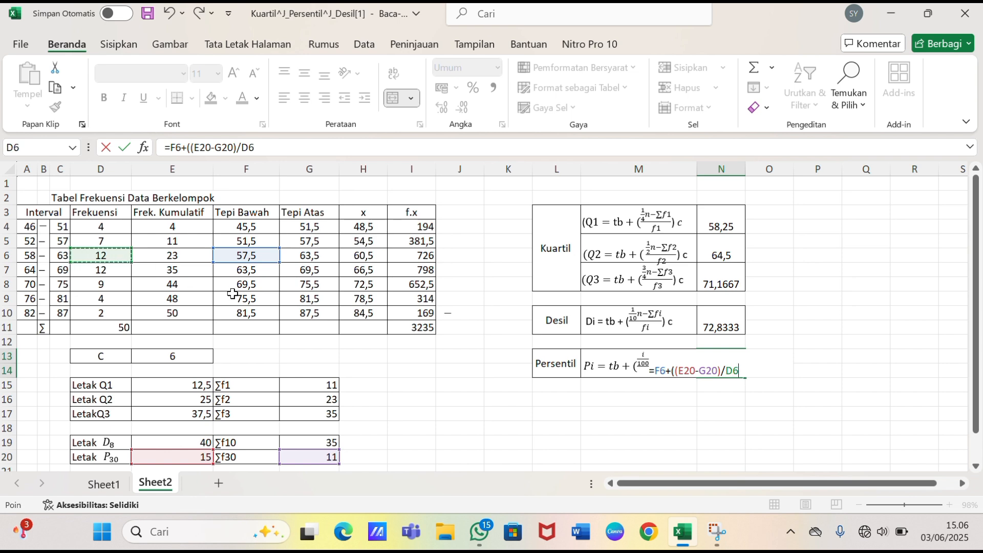
{"action": "type", "text": ")*"}
{"action": "left_click", "coordinate": [184, 359]}
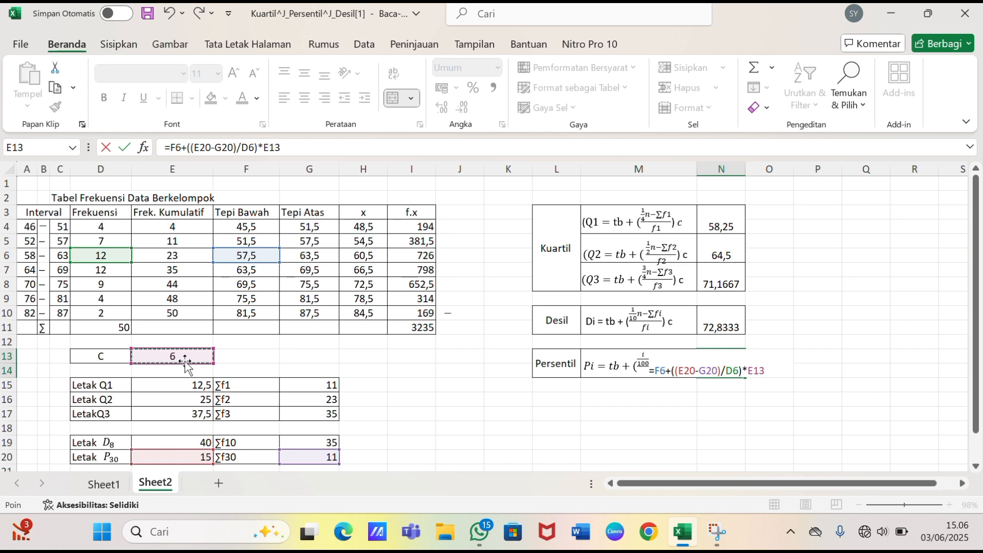
{"action": "key", "text": "Return"}
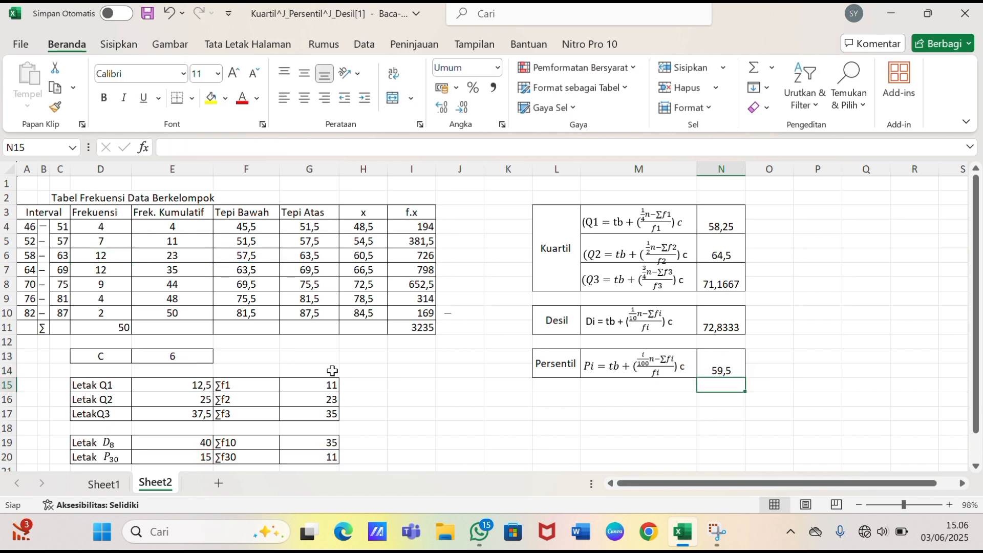